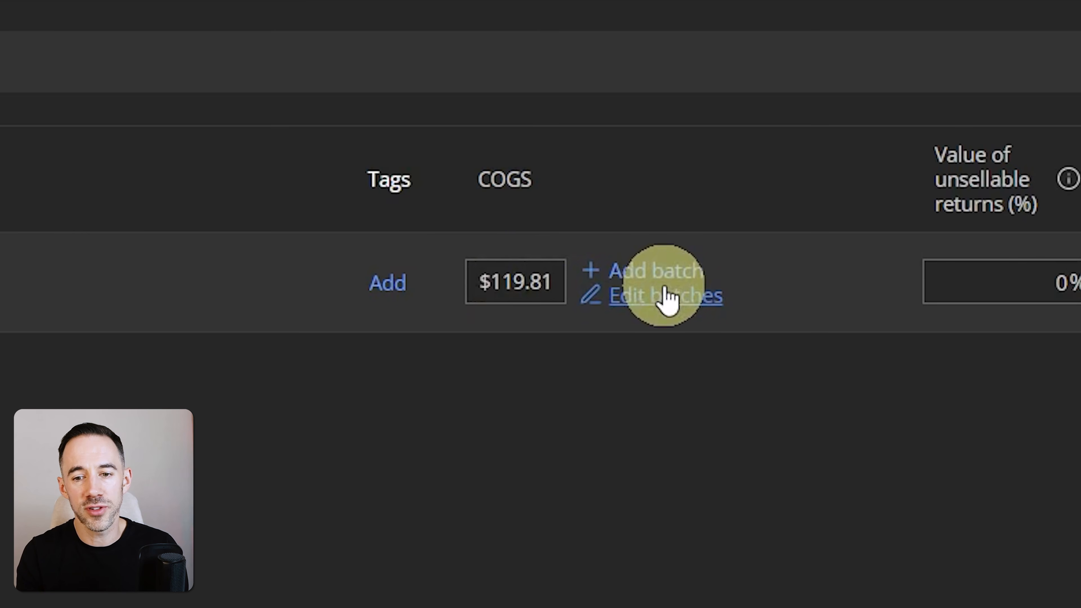
Open the product's cost batches for editing and review the accounting method options of the initial batch.
click(675, 297)
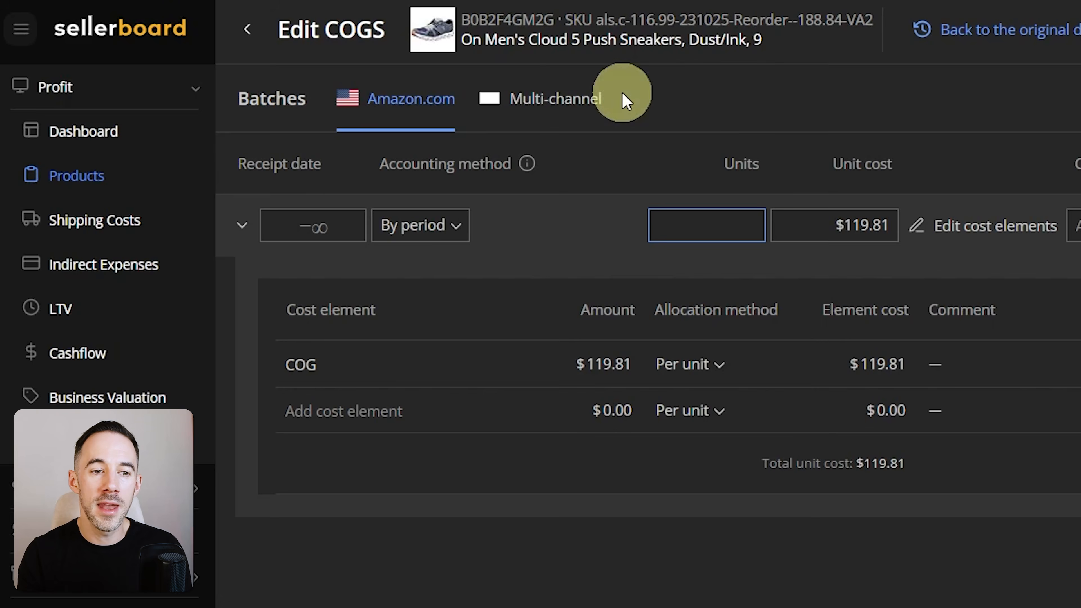
mouse_move(193, 181)
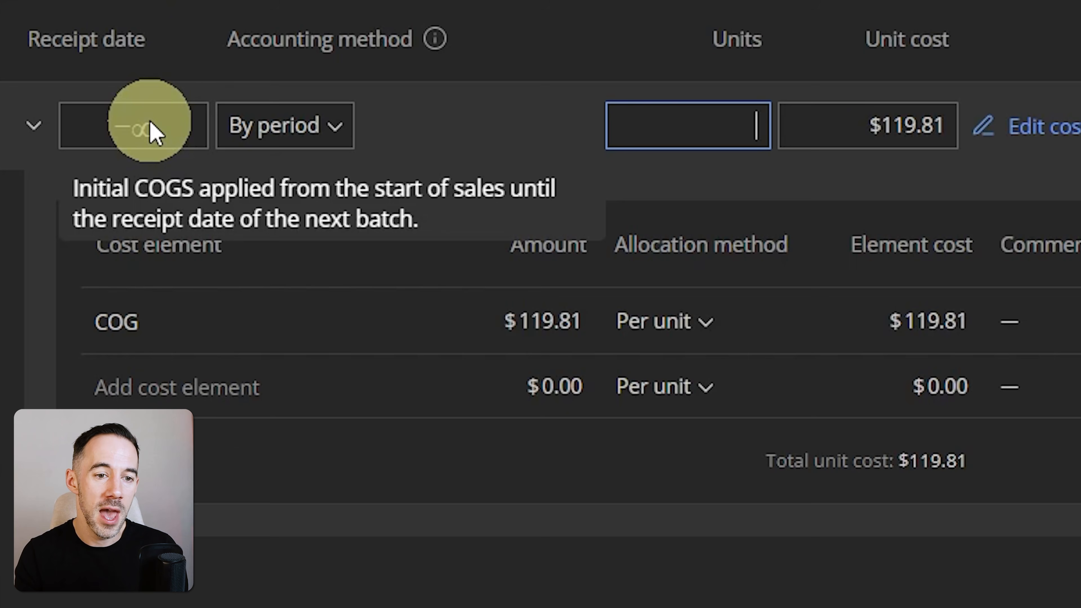
click(453, 222)
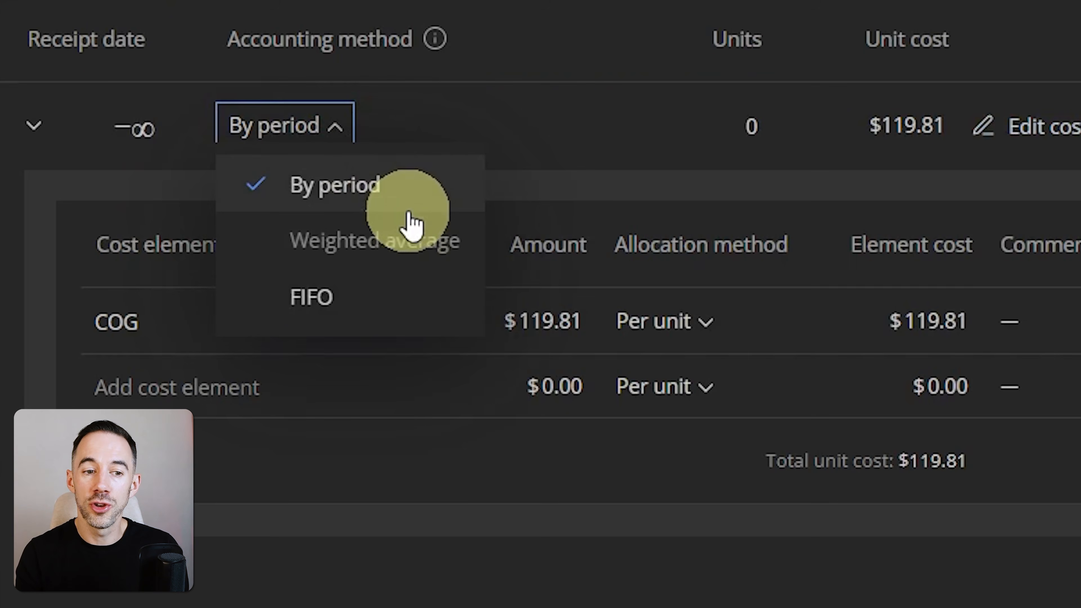
click(571, 124)
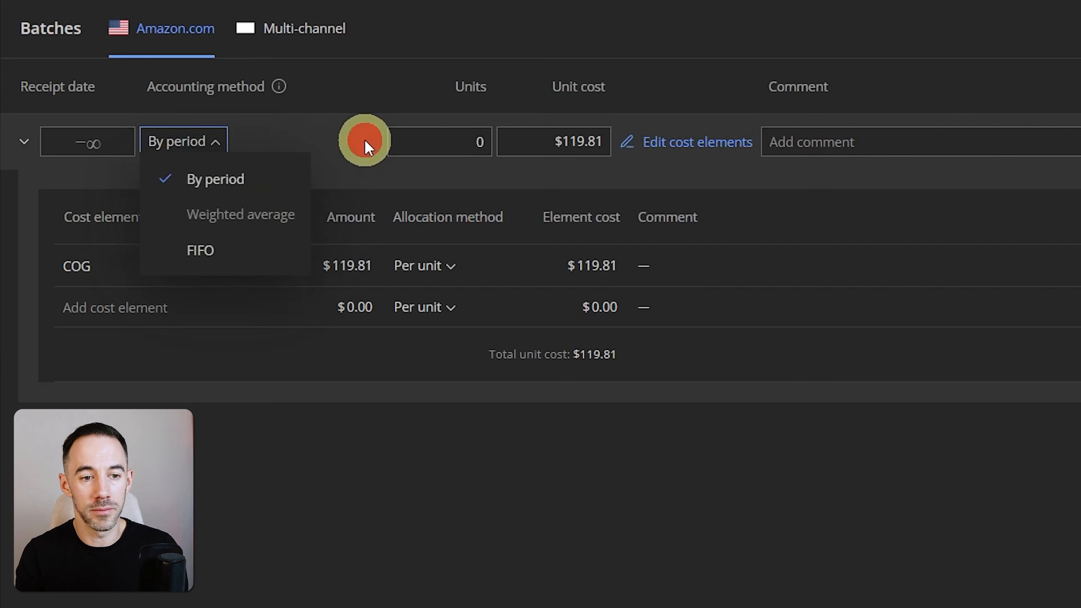
click(165, 125)
click(115, 125)
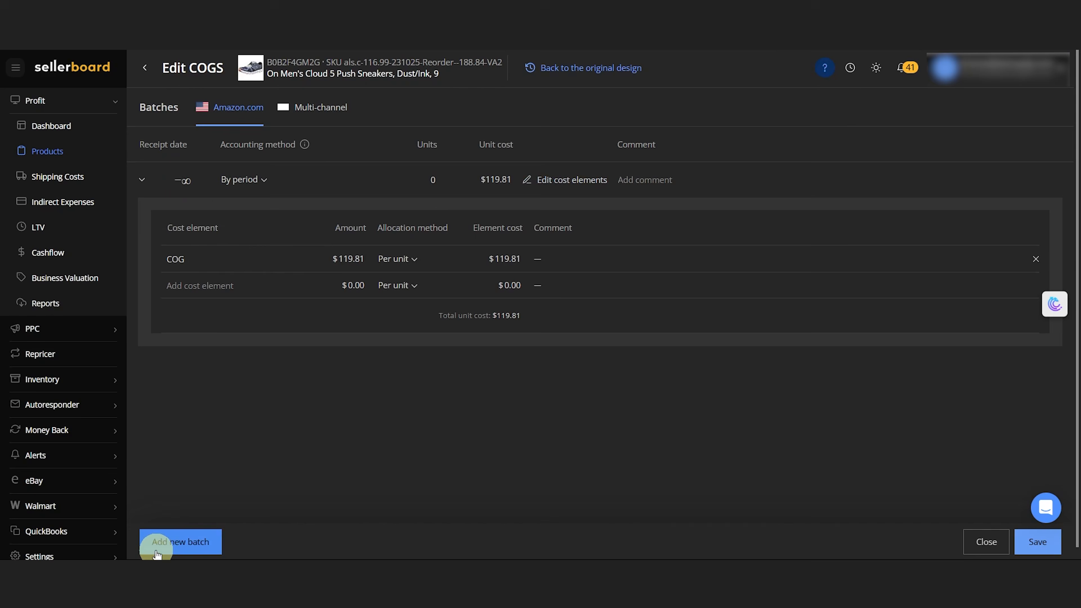
Add a new cost batch above the initial one and look at its receipt date.
click(158, 549)
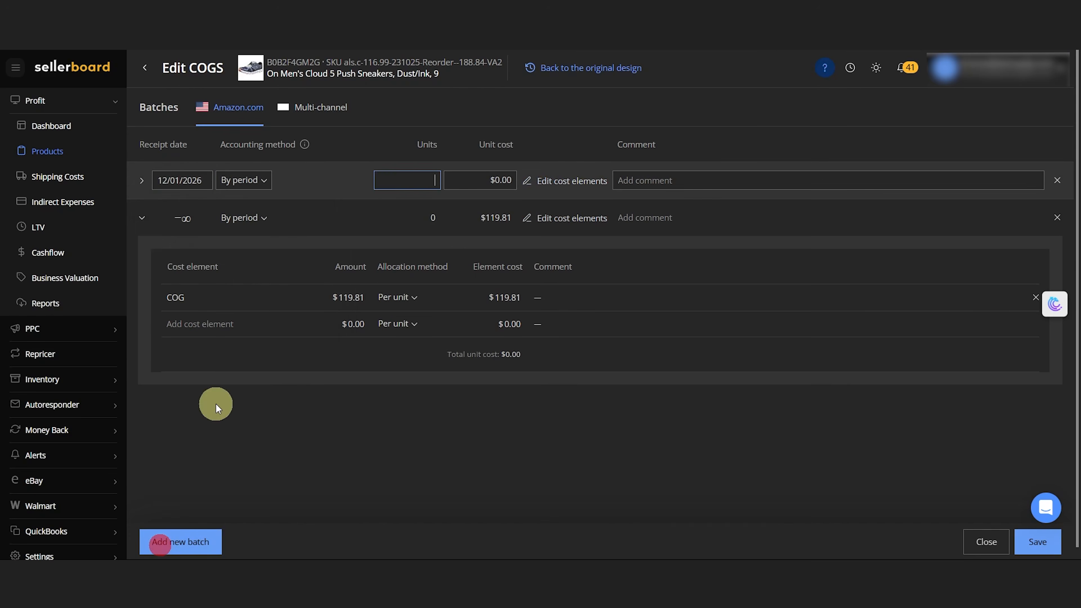
click(181, 180)
click(312, 176)
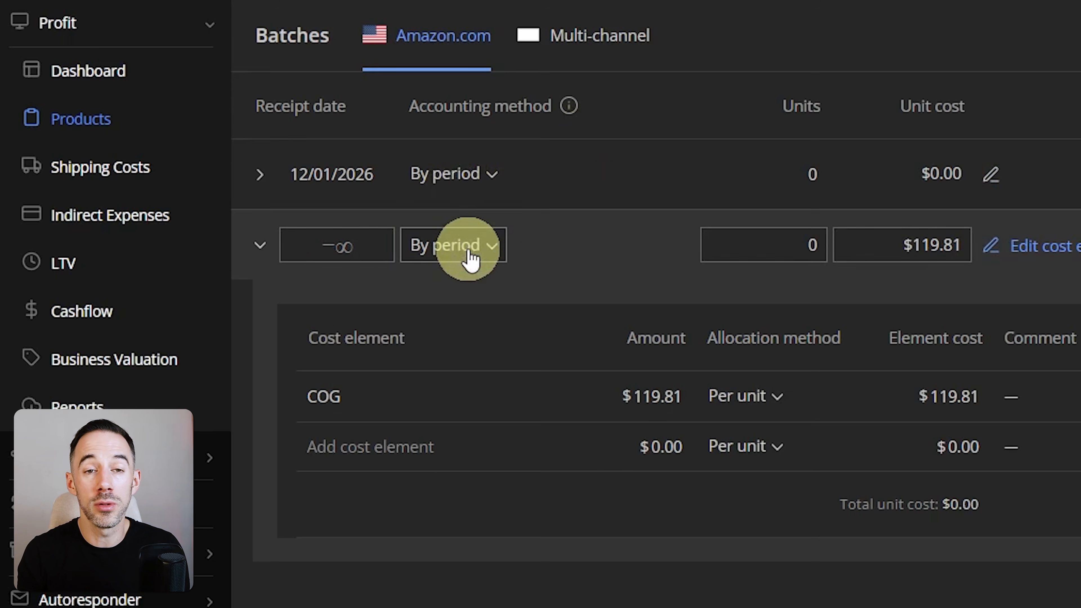
Set the initial batch's accounting method to FIFO and its number of units to 10.
click(250, 219)
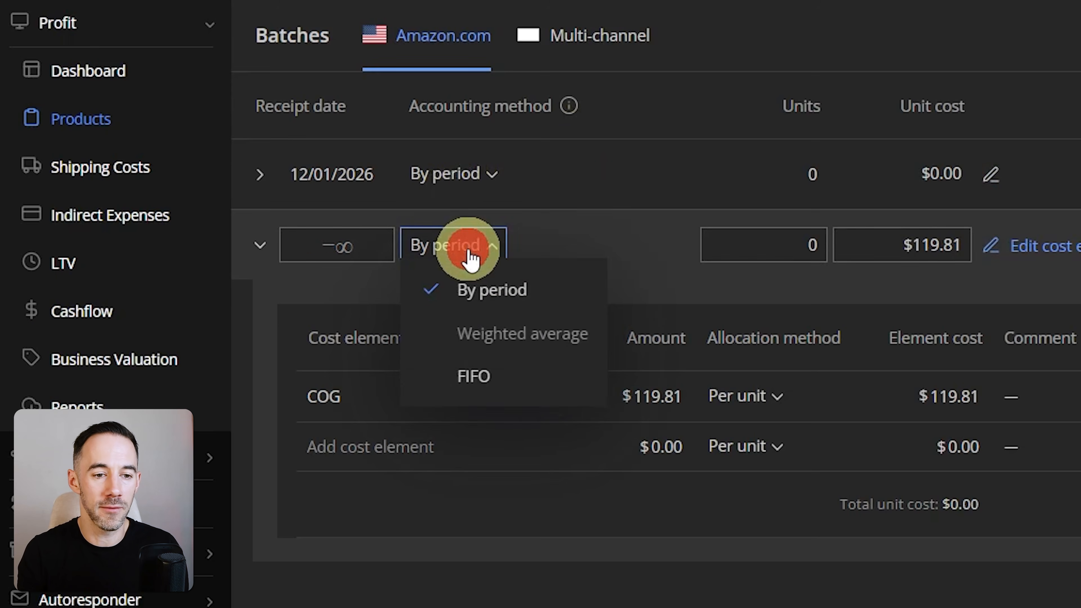
click(511, 392)
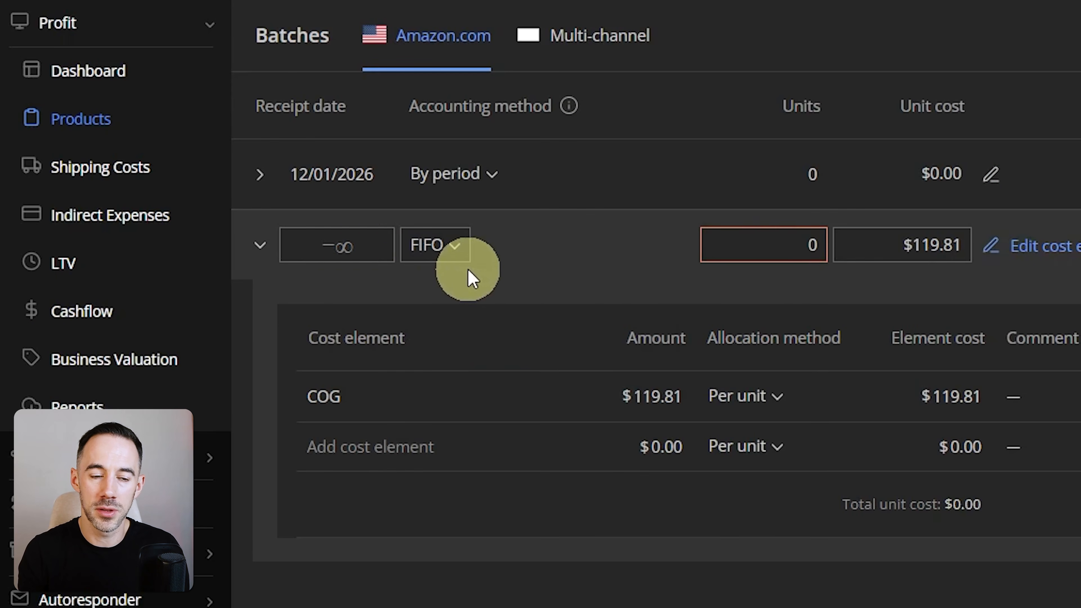
mouse_move(358, 255)
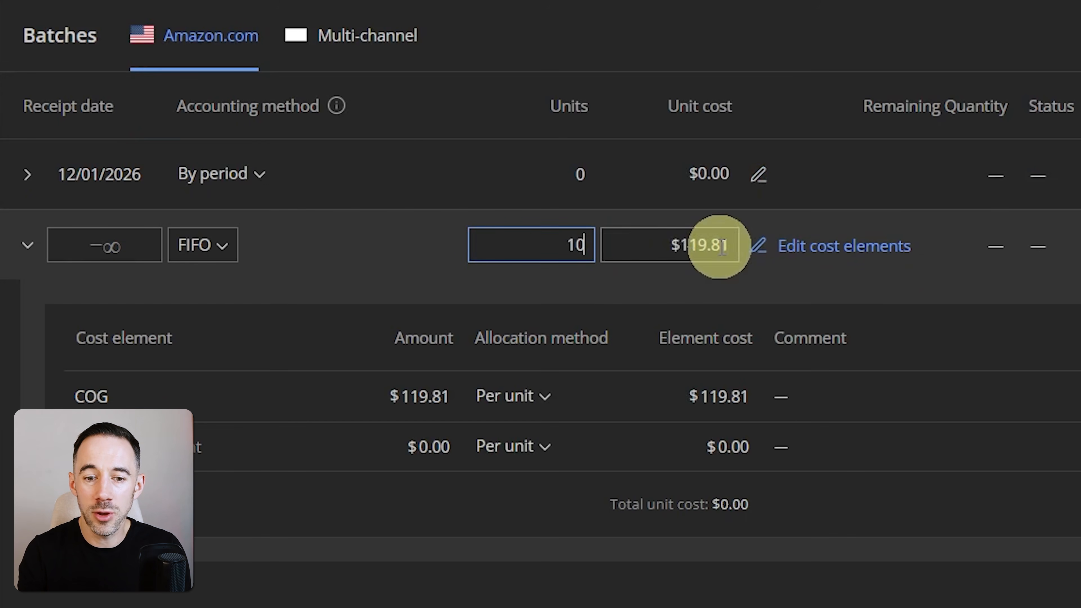
click(368, 245)
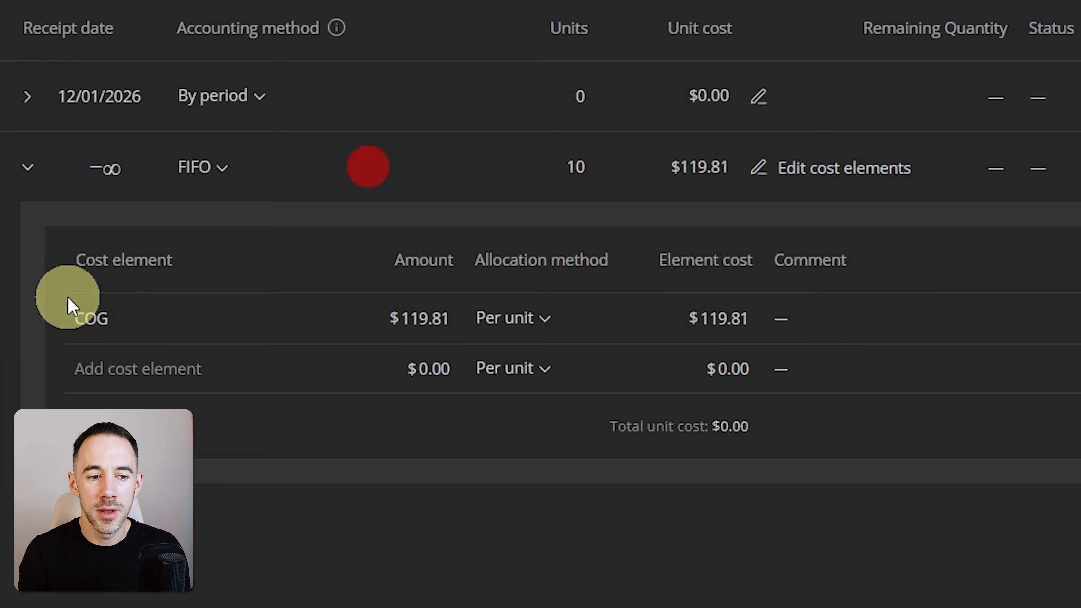
Rename the initial batch's COG cost element as COGS.
click(204, 389)
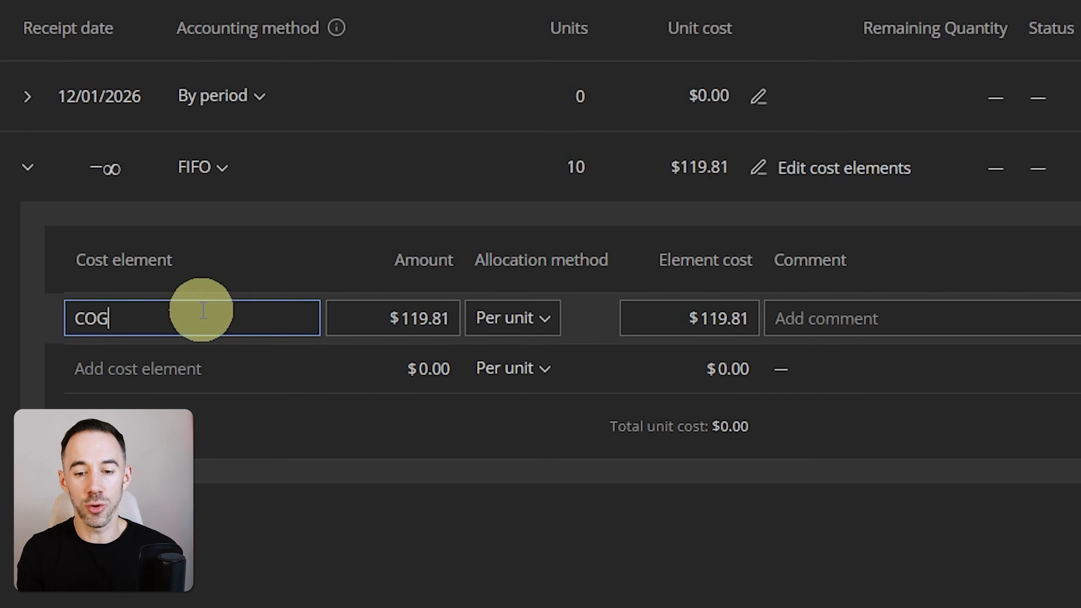
key(BackSpace)
key(BackSpace)
key(BackSpace)
text(asjdg)
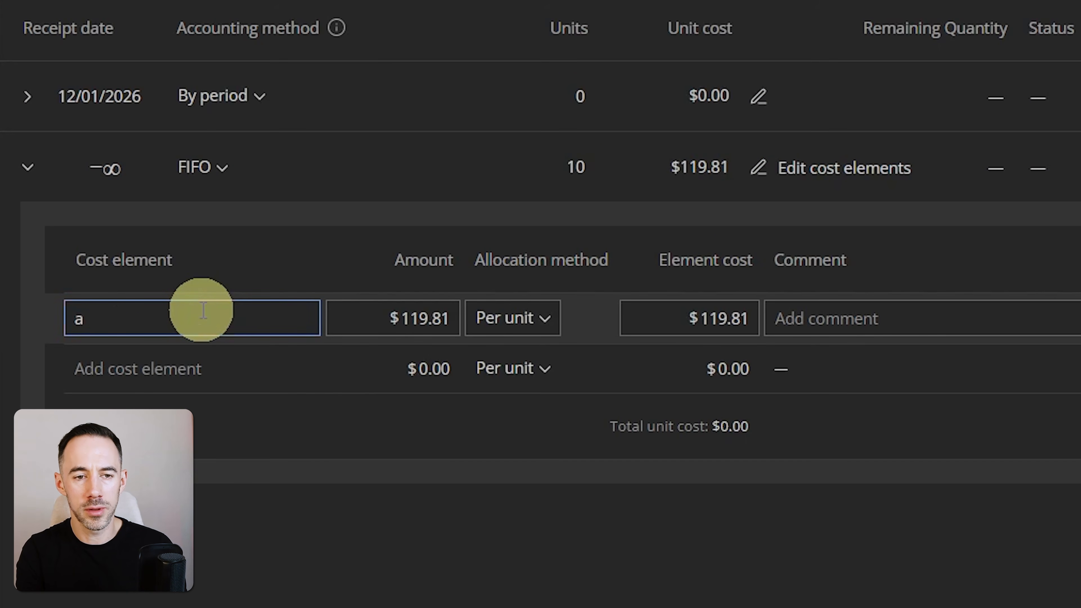
key(BackSpace)
text(COGS)
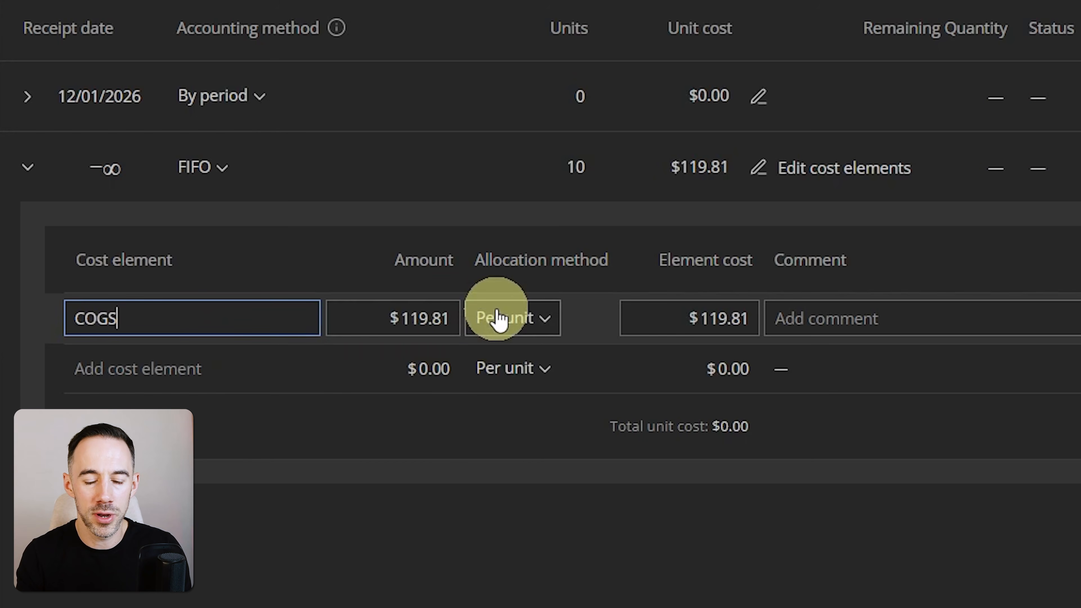
Allocate the COGS cost element per batch with an amount of $1,000.
click(518, 318)
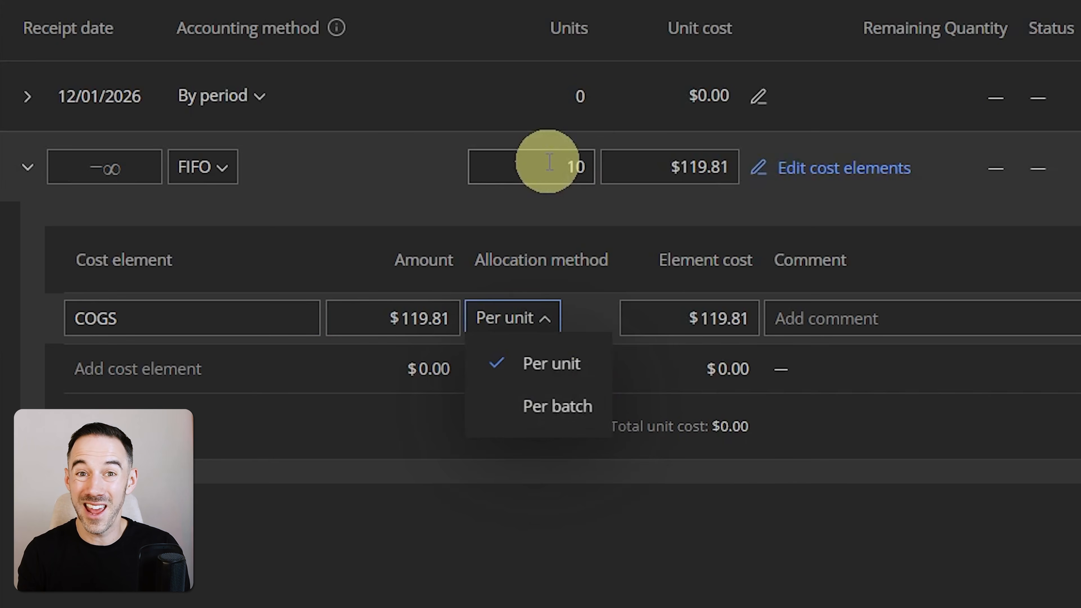
click(387, 322)
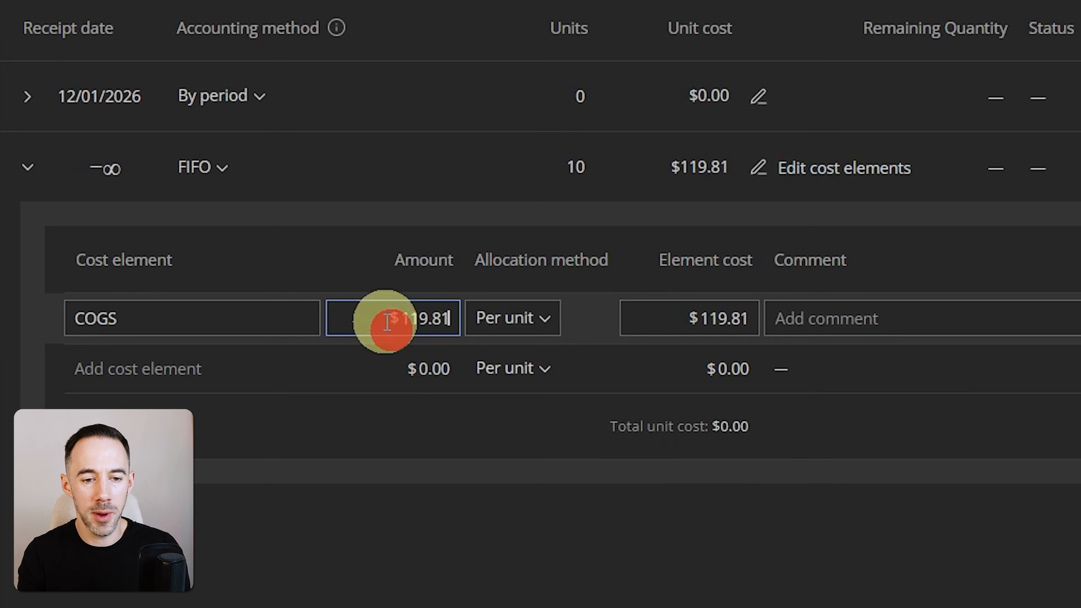
click(445, 309)
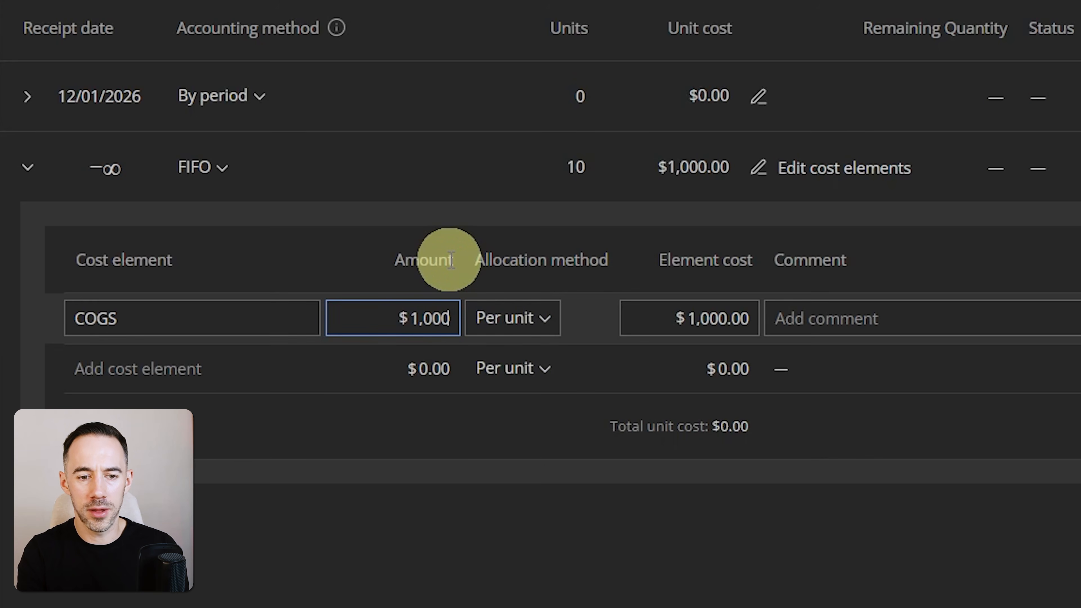
click(532, 317)
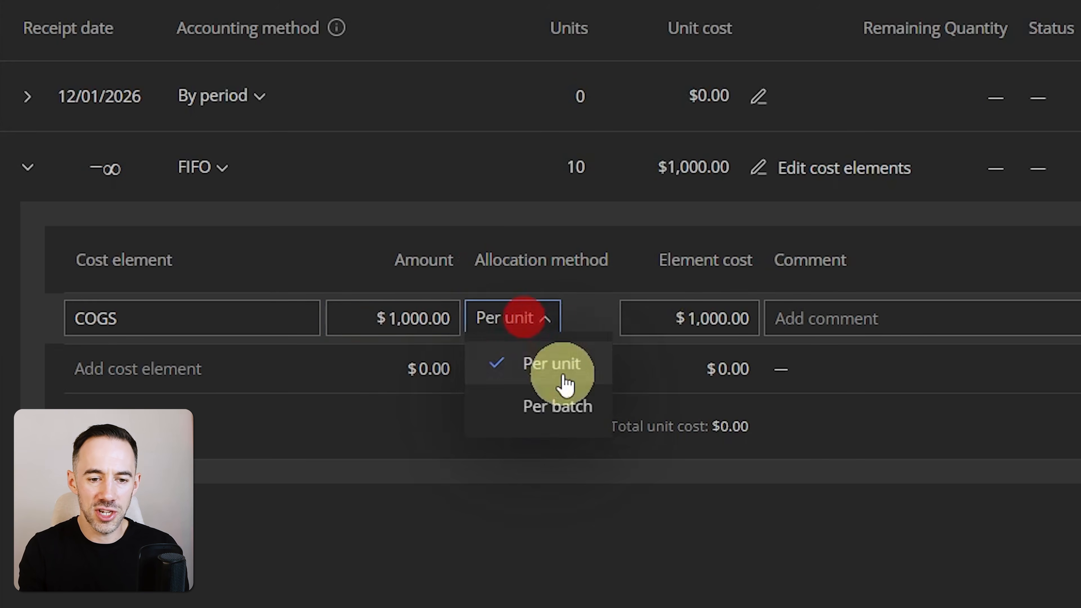
click(564, 408)
click(699, 306)
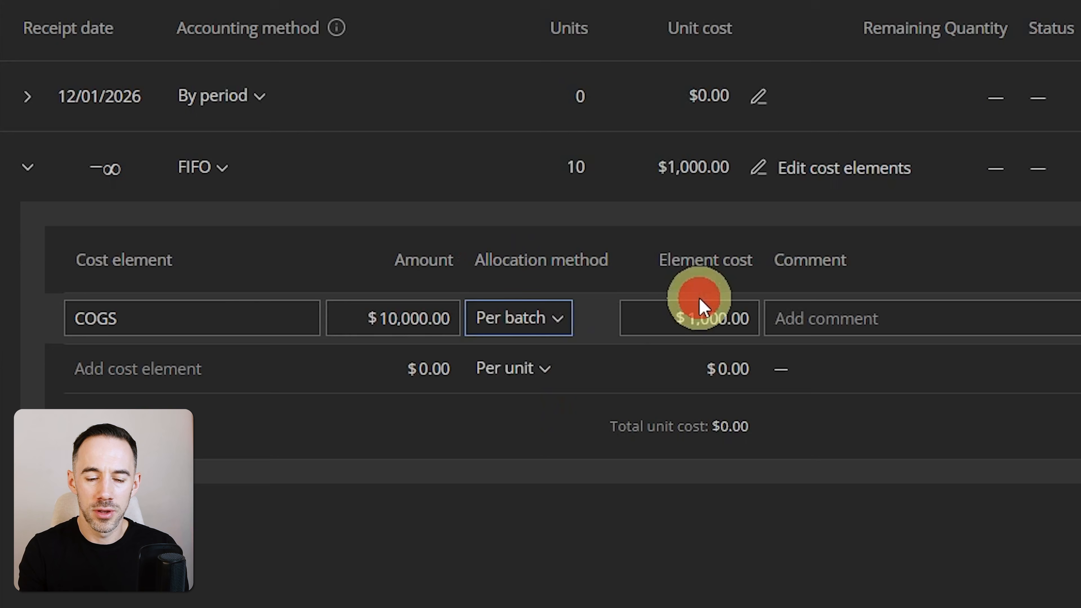
click(386, 315)
key(ctrl+a)
text(1)
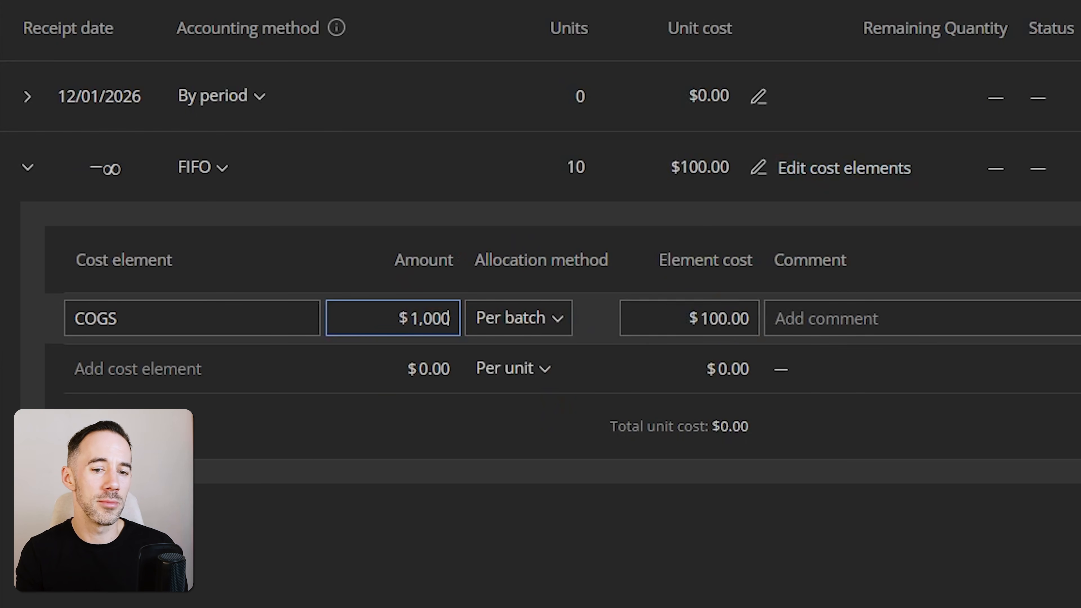
click(747, 454)
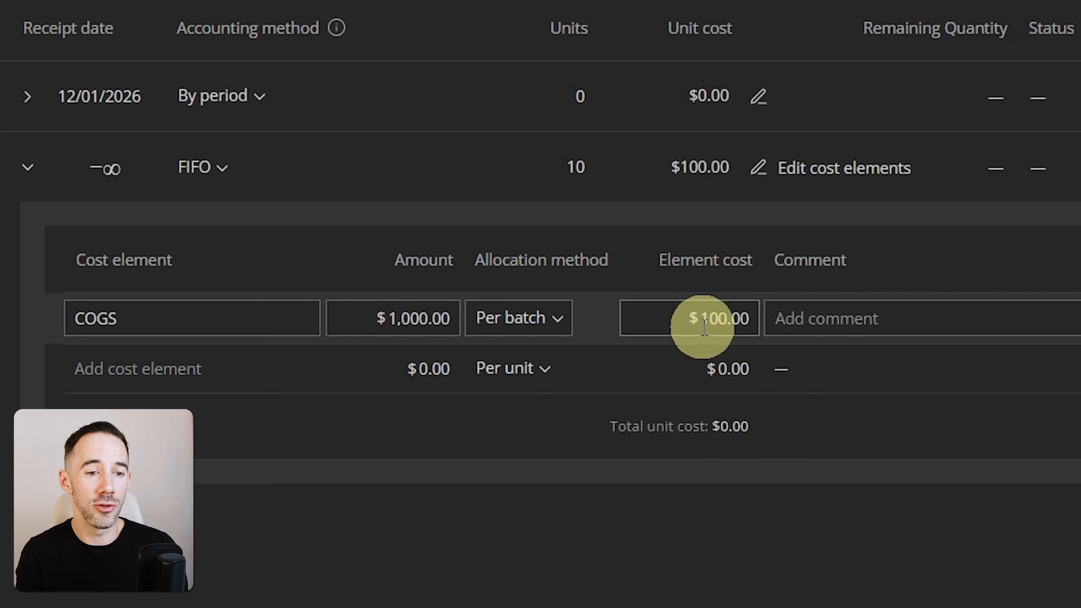
click(840, 331)
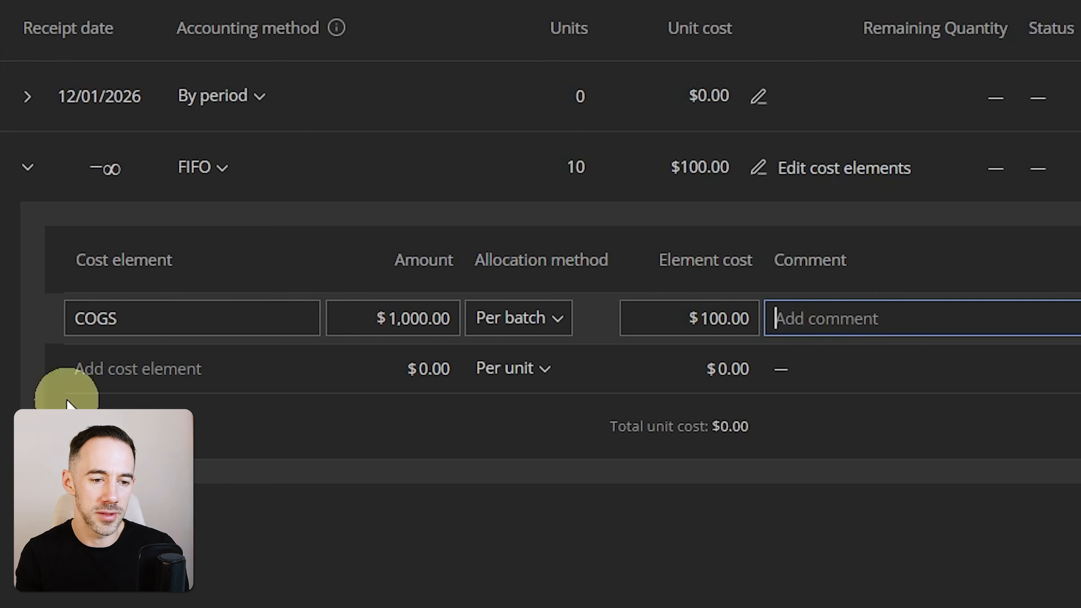
Add three more cost elements named Prep, Shipping and Taxes to the initial batch.
click(149, 371)
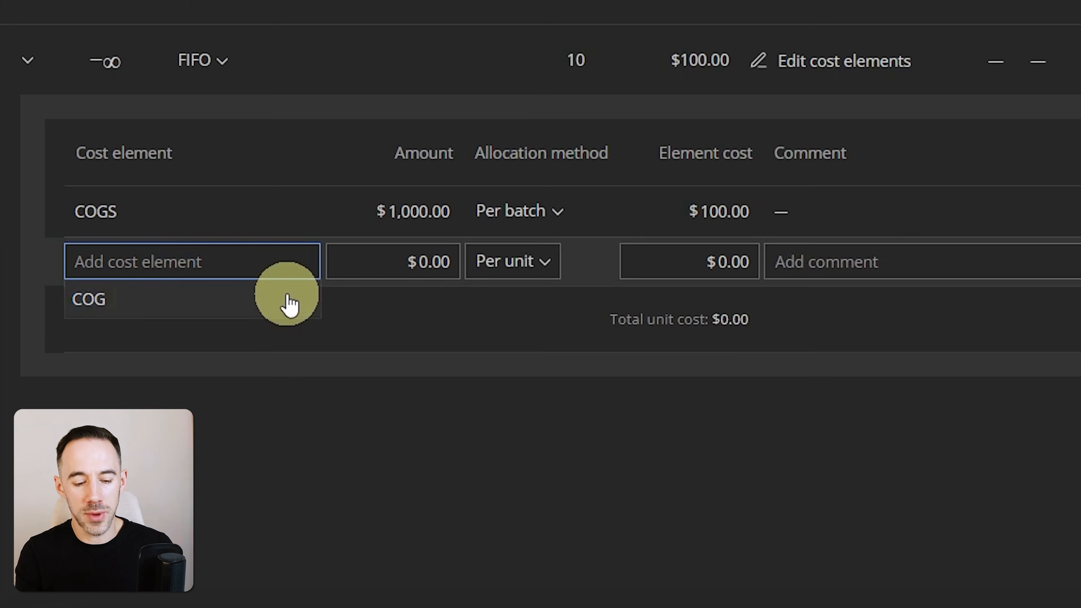
text(Prep)
click(159, 299)
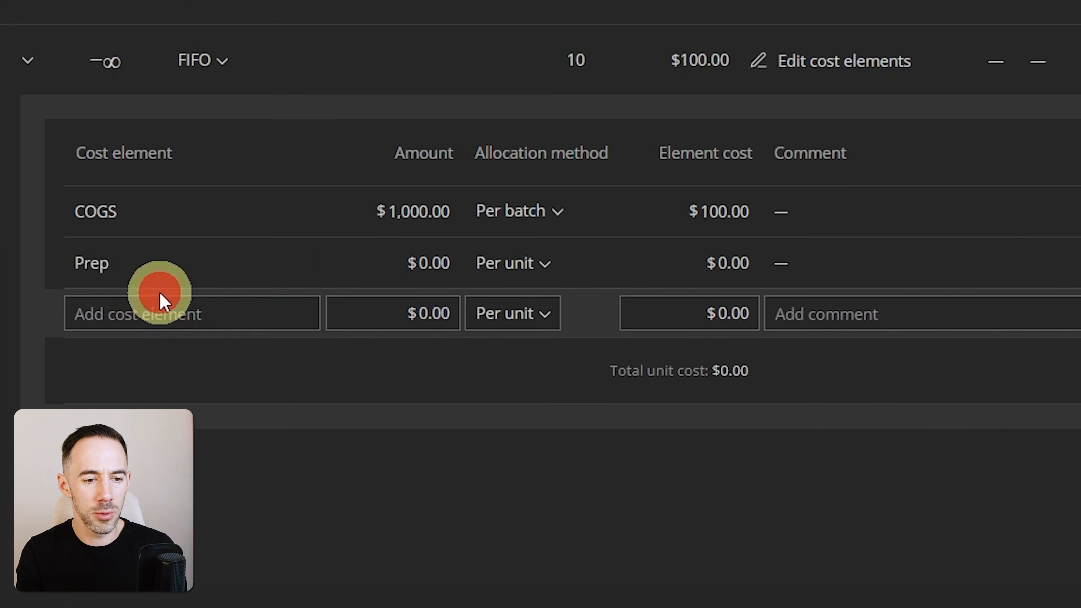
text(Sji)
key(BackSpace)
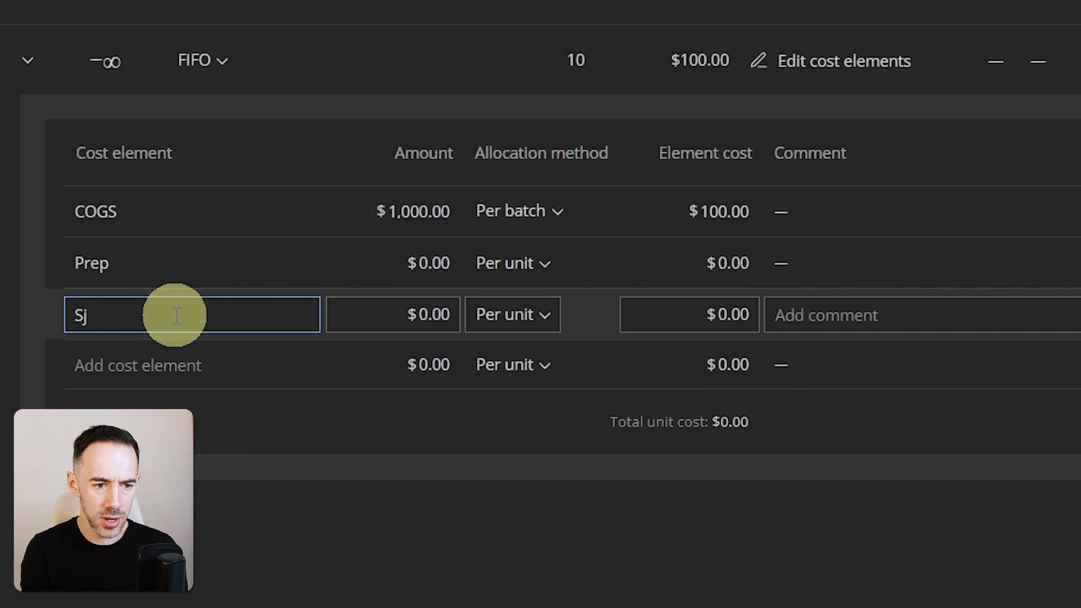
click(172, 367)
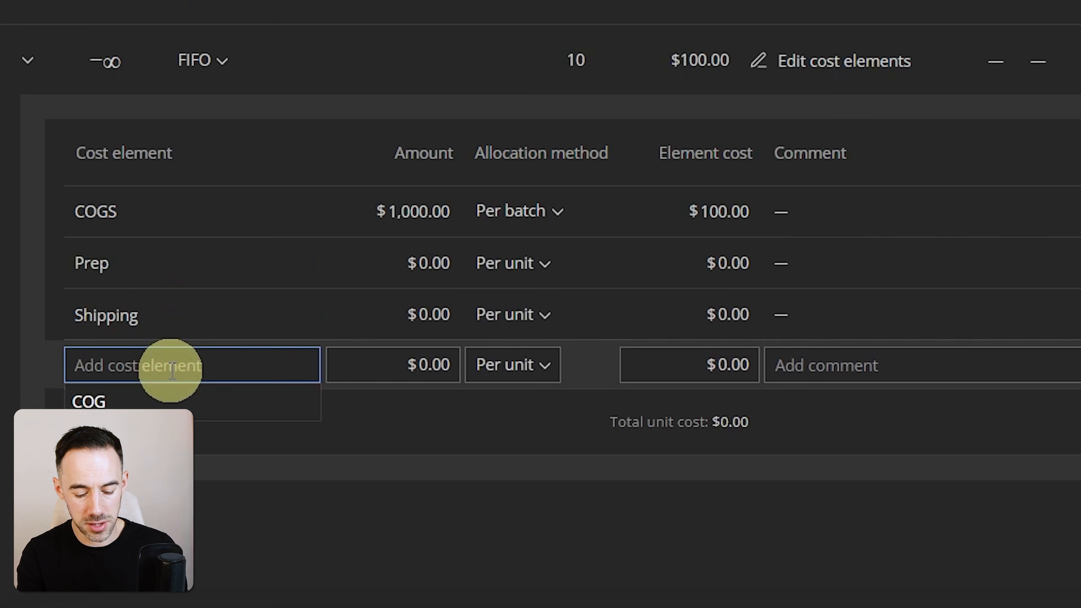
text(Taxes)
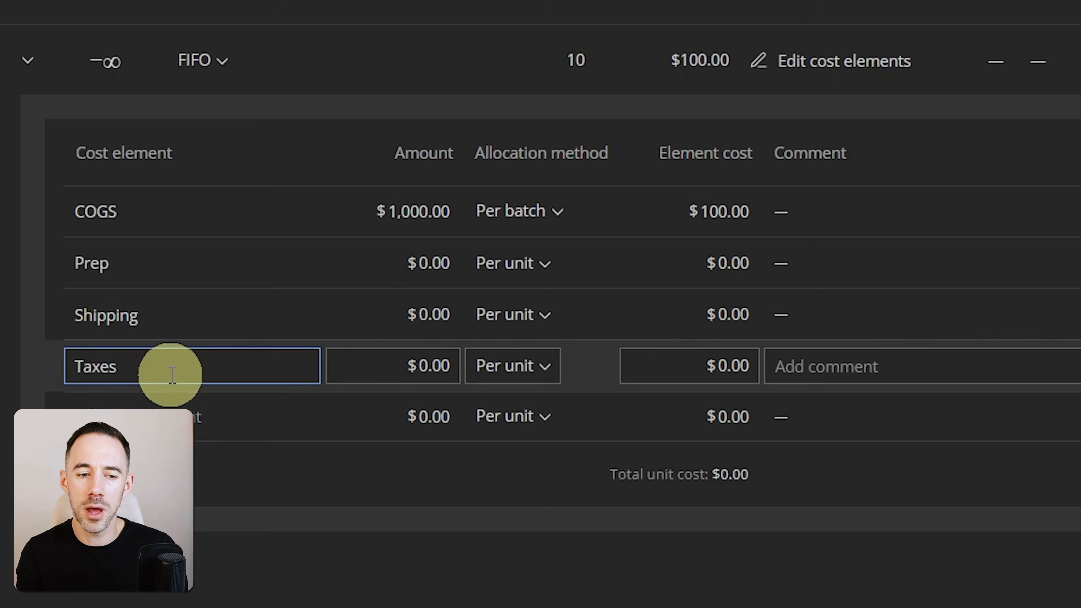
click(288, 563)
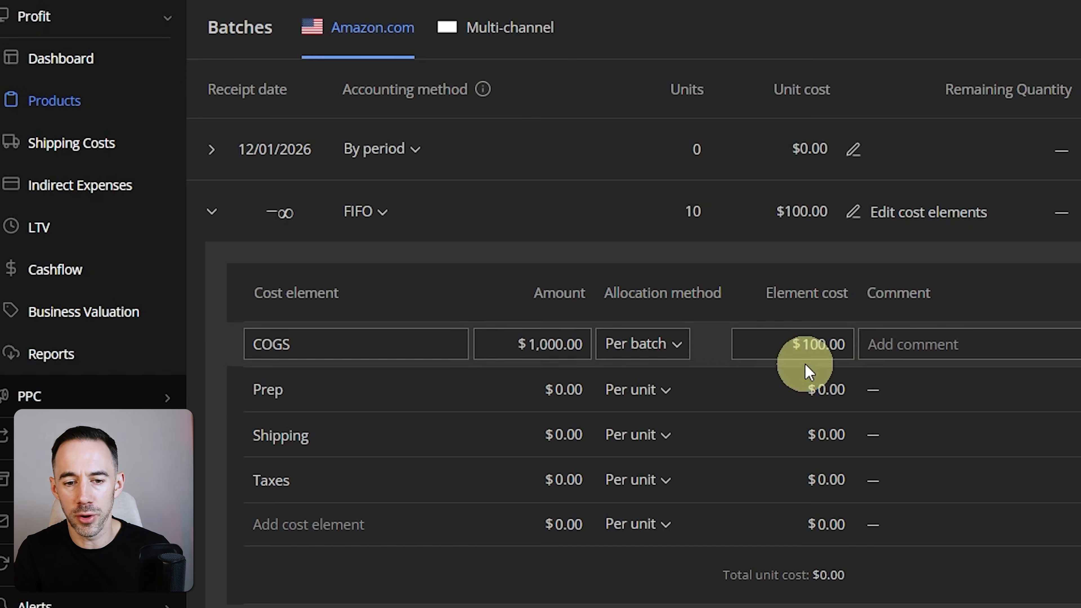
Set the per-unit element cost to $1.50 for Prep and $0.24 for Shipping.
click(799, 391)
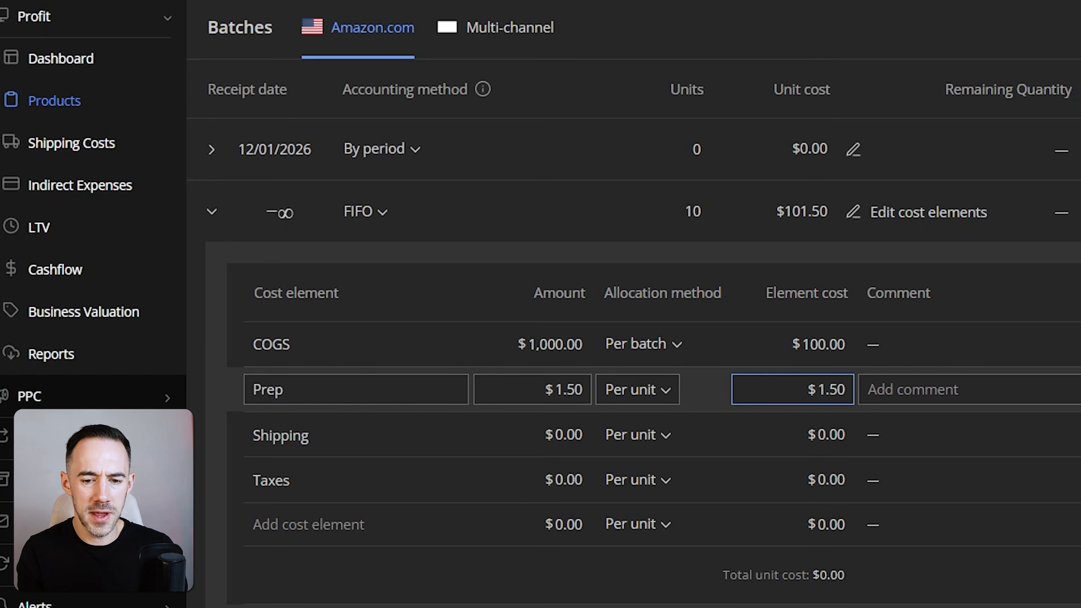
click(816, 435)
text(.2)
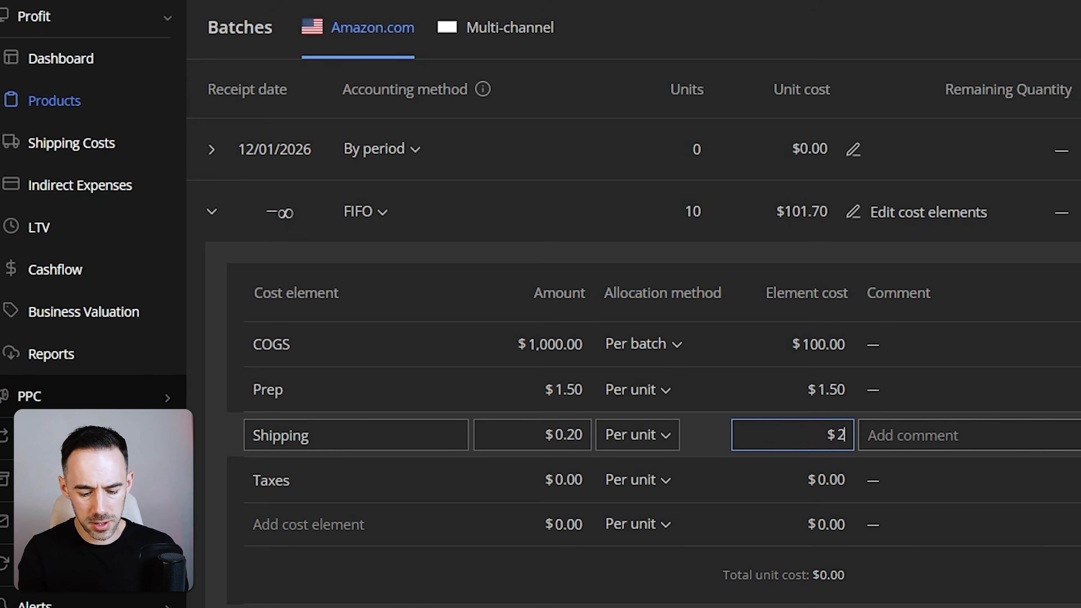
text(4)
click(805, 461)
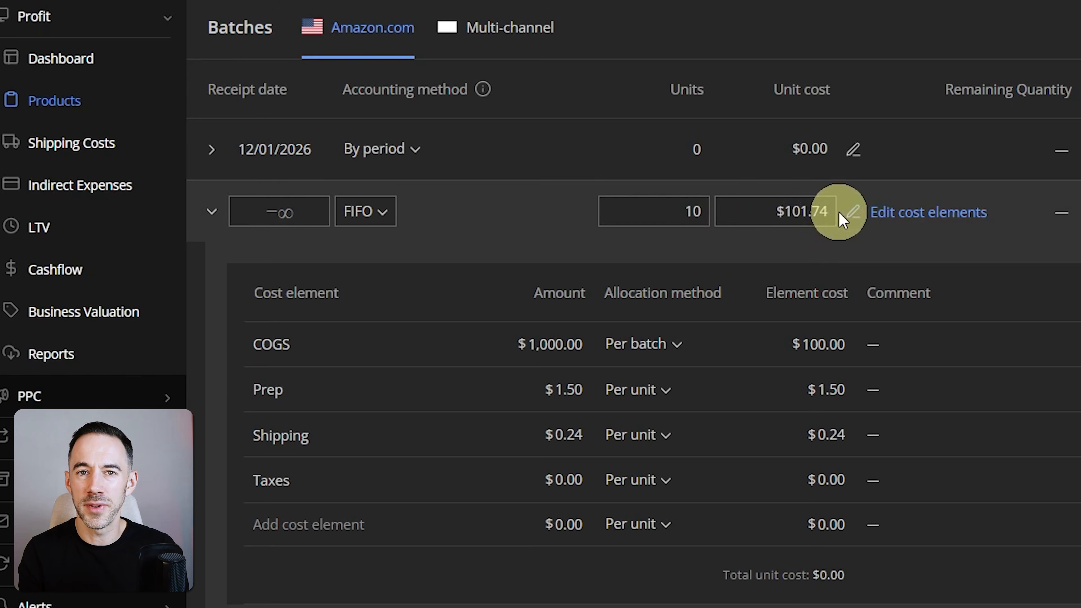
Set the new 12/01/2026 batch to 20 units with the FIFO accounting method.
click(494, 147)
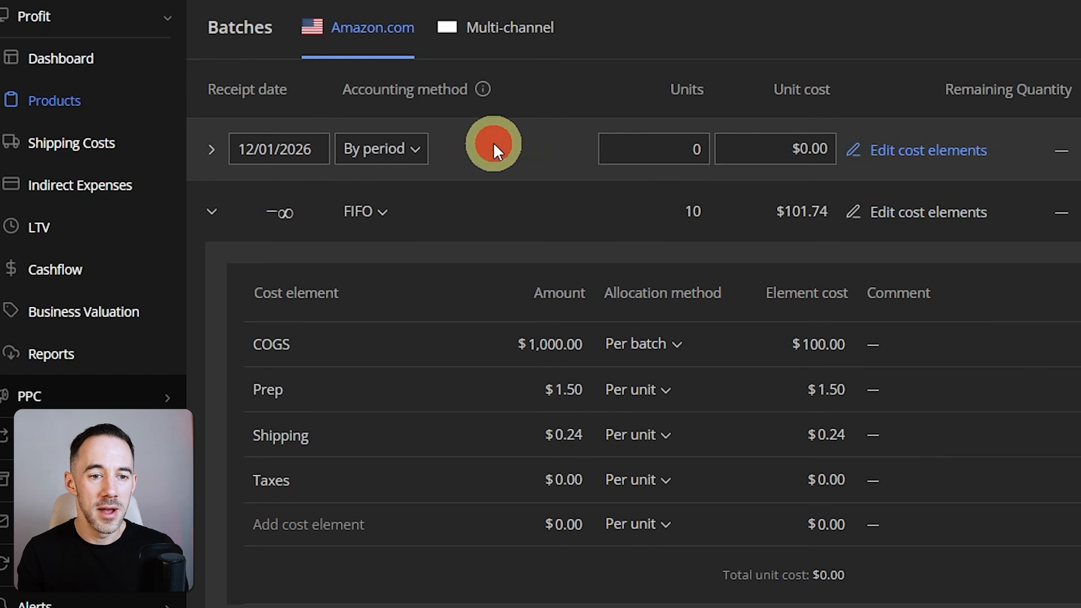
click(631, 156)
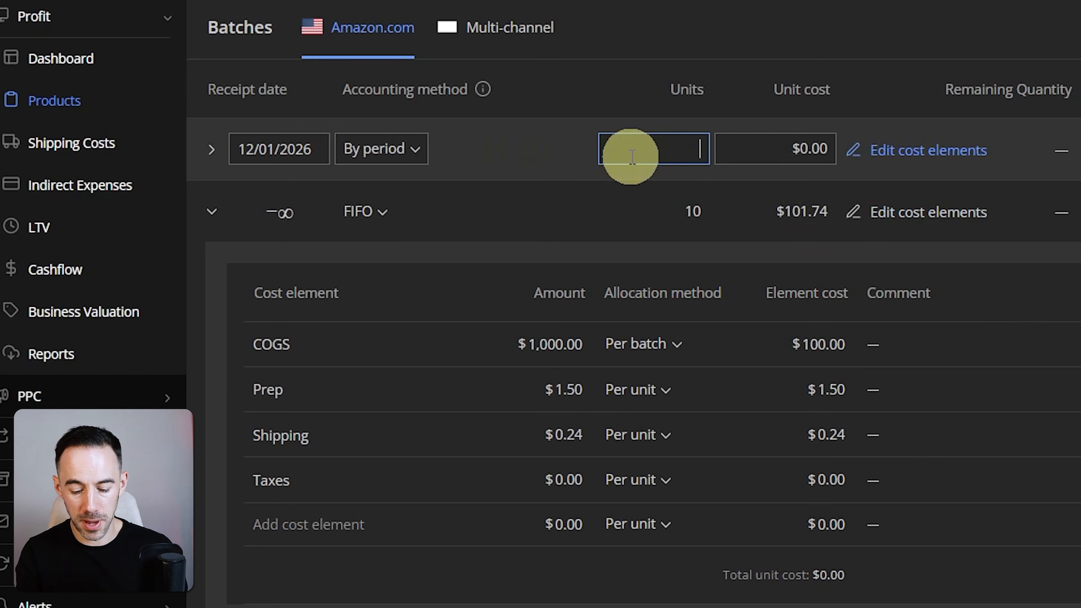
click(398, 149)
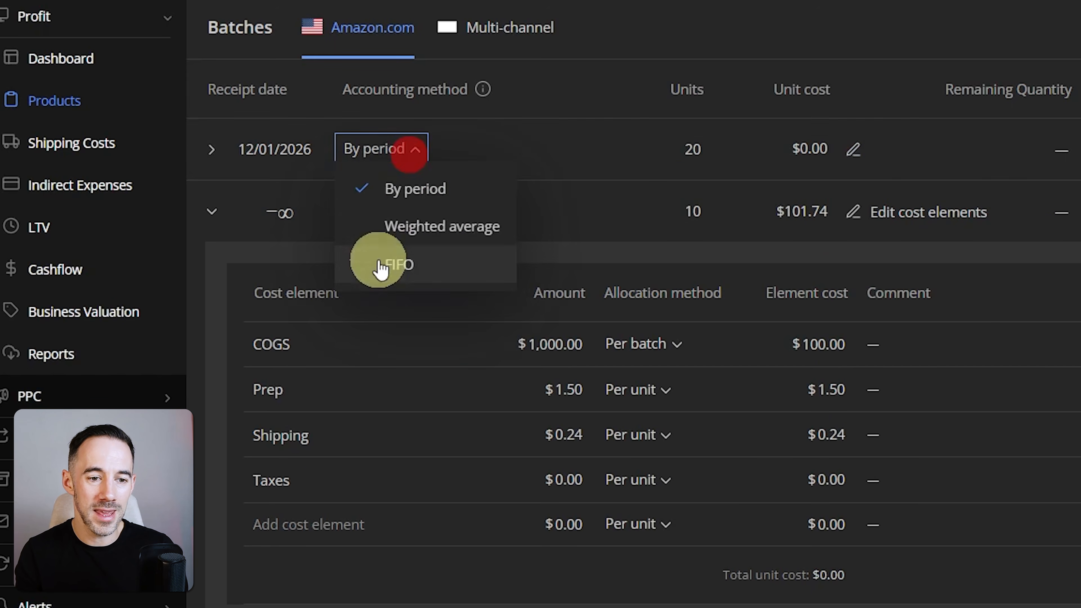
click(377, 265)
click(474, 130)
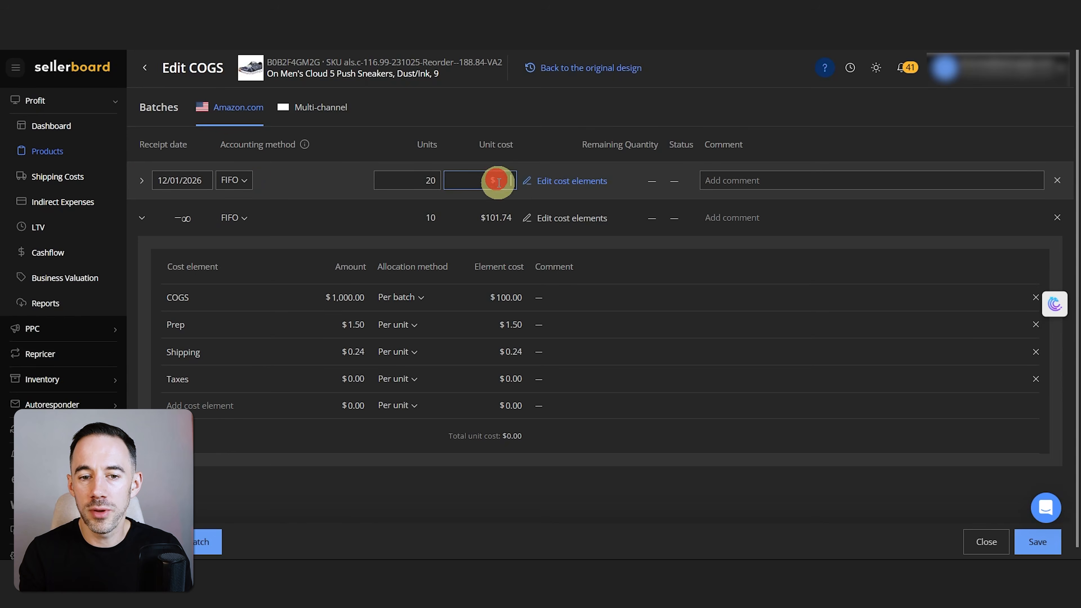
Open the cost elements of the 12/01/2026 batch and set COG to $92 per unit.
click(553, 183)
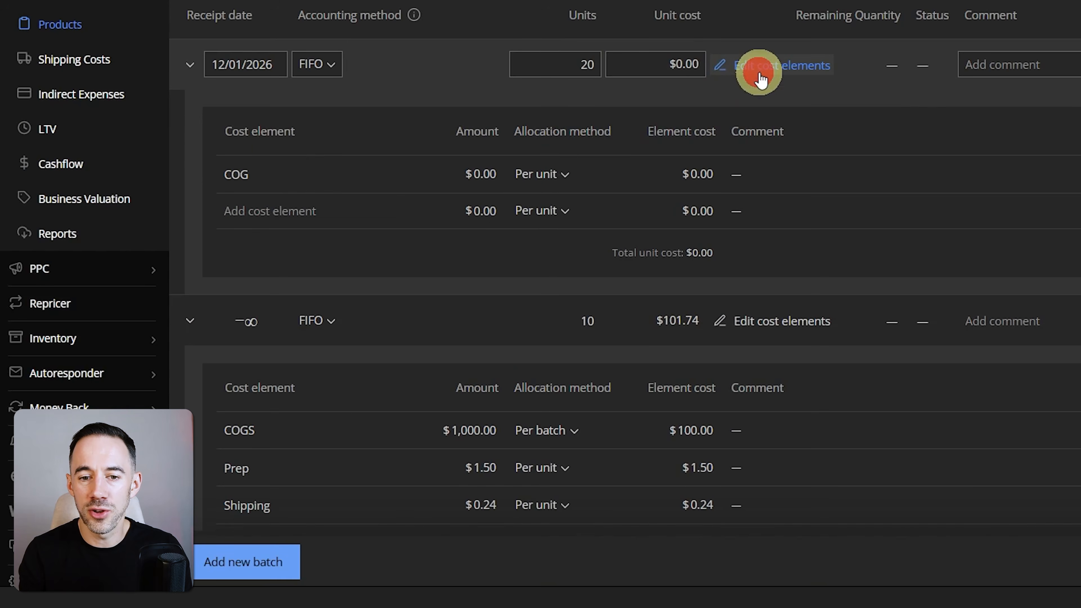
click(230, 257)
click(468, 174)
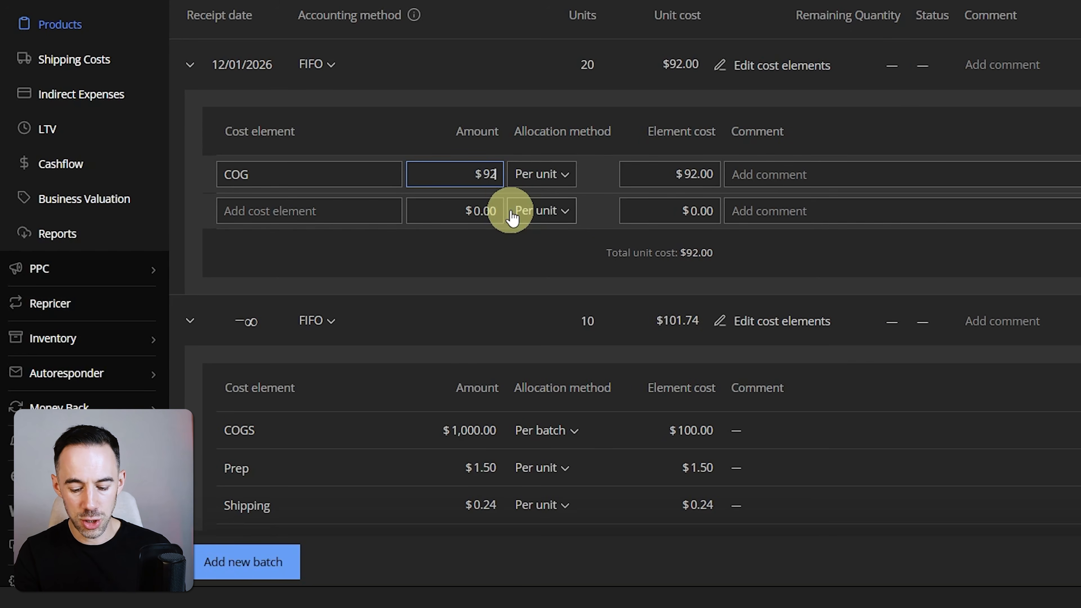
click(880, 120)
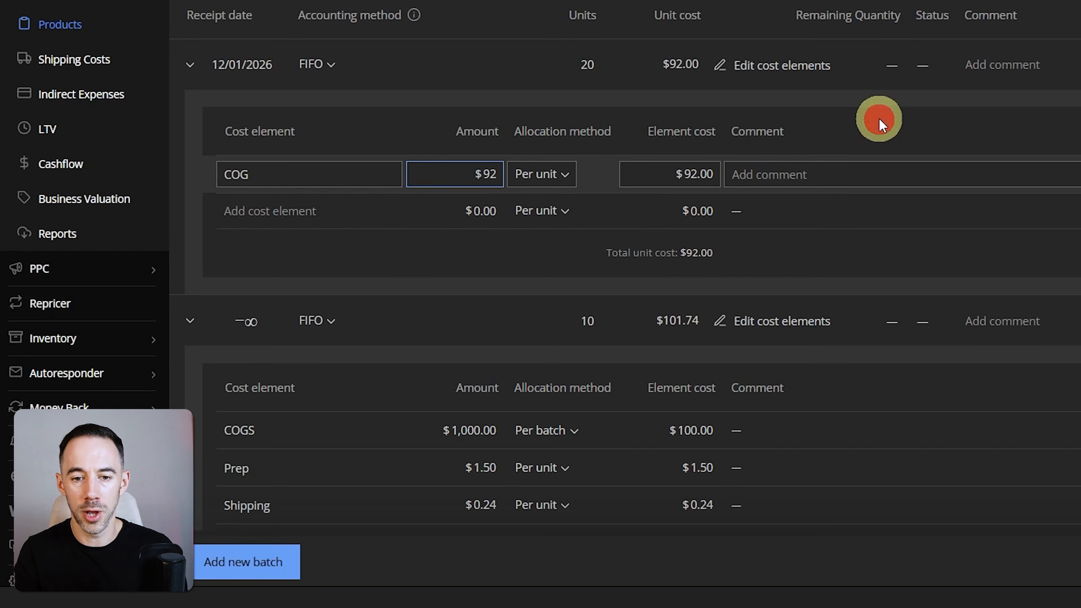
Add two more cost elements named Prep and Ship to the 12/01/2026 batch.
click(316, 208)
text(Prep)
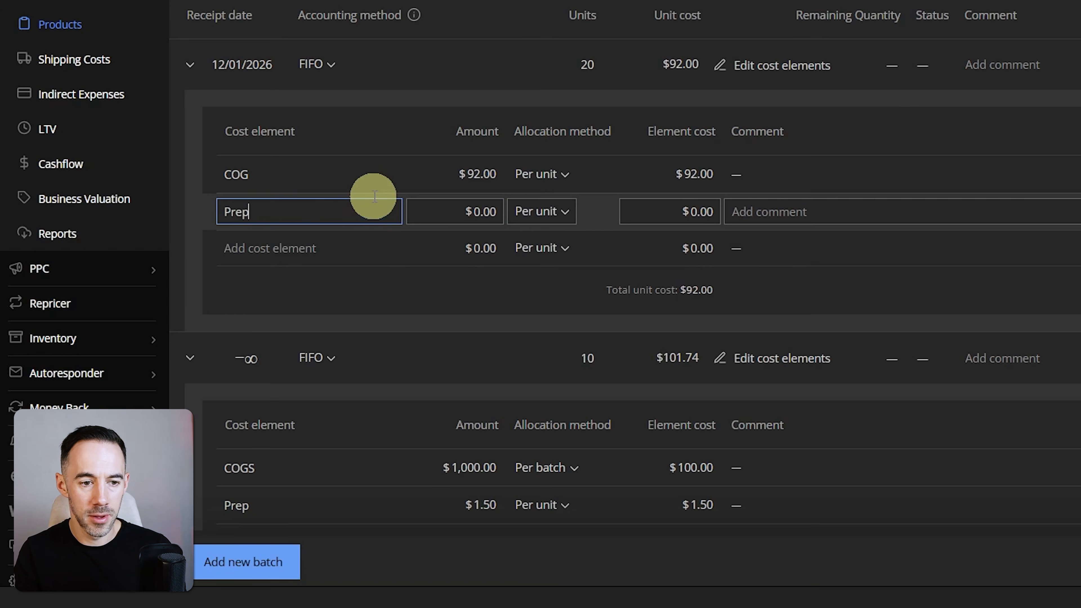
click(309, 250)
text(Ship)
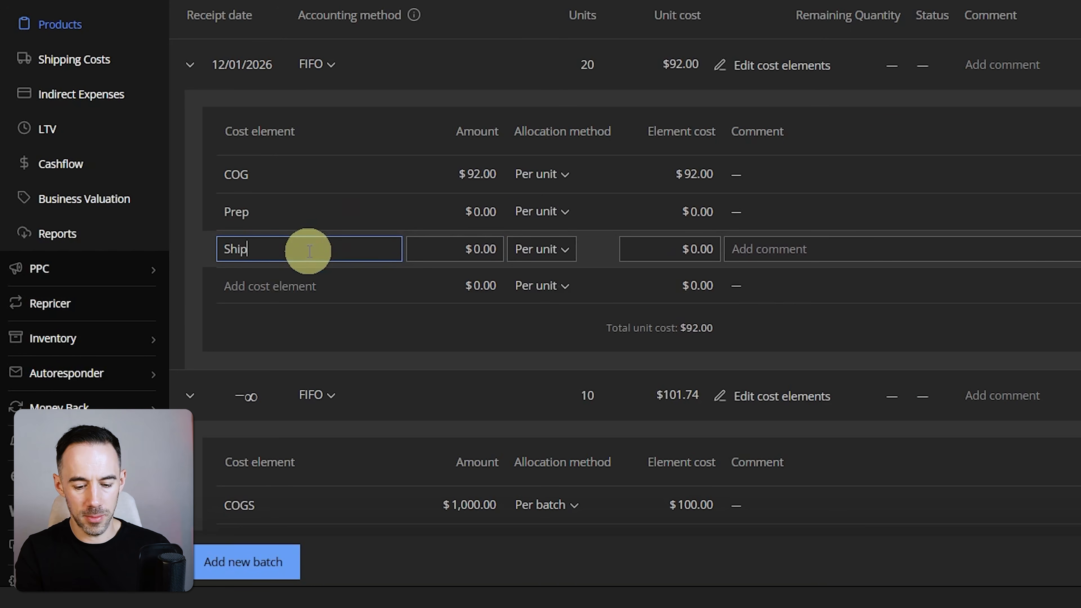
Set the 12/01/2026 batch's per-unit element cost to $1.50 for Prep and $0.24 for Ship.
click(650, 212)
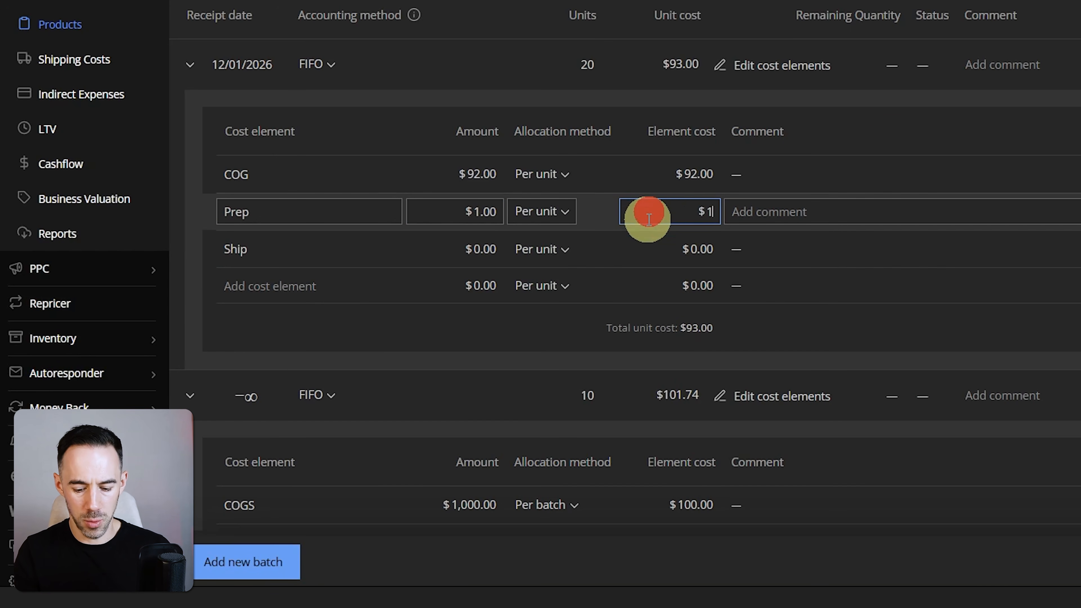
click(681, 251)
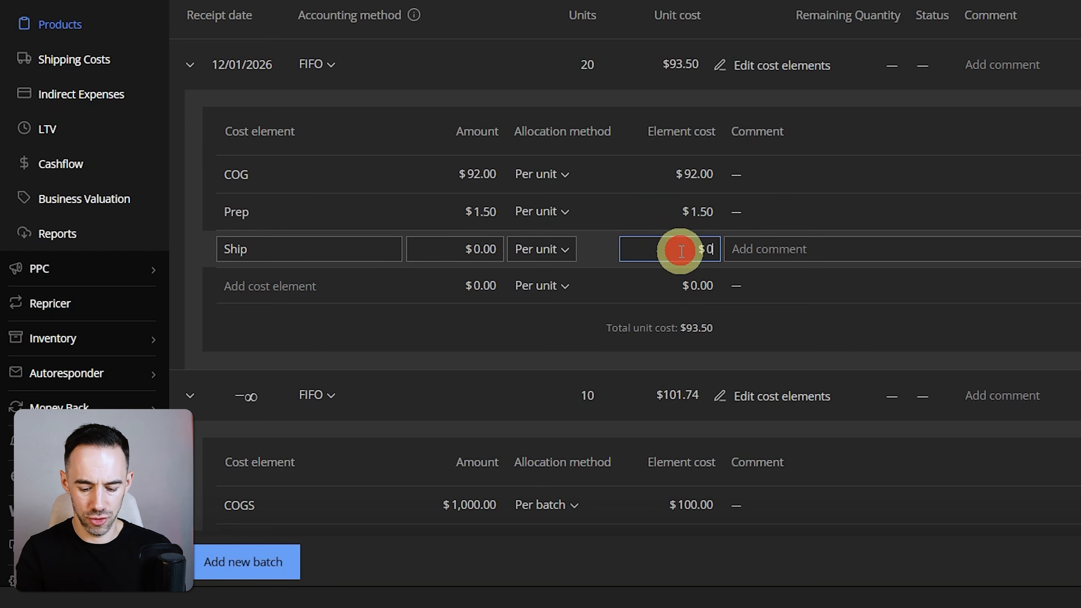
click(379, 118)
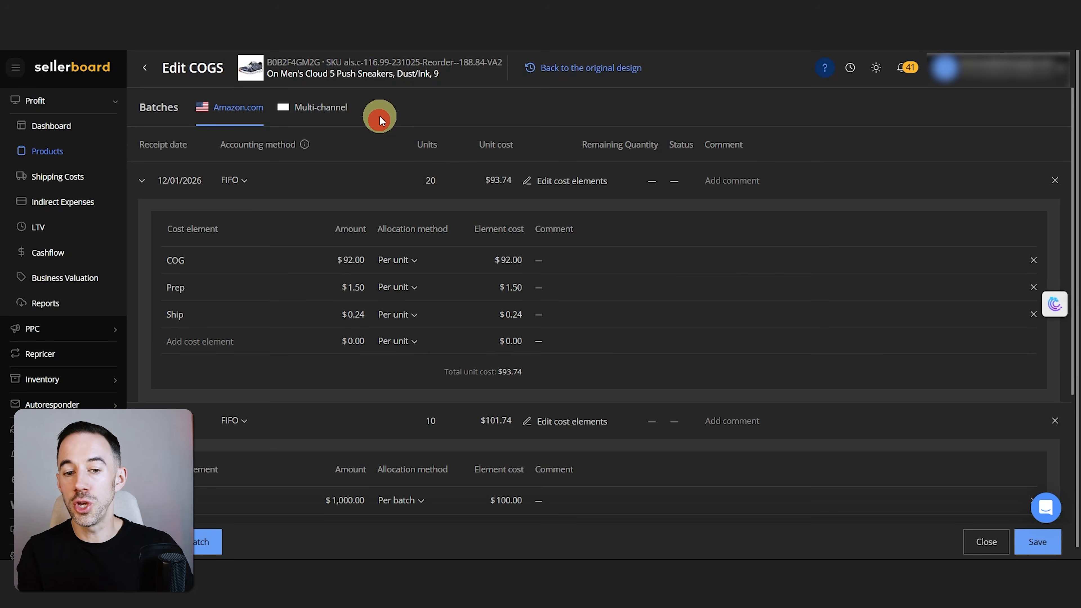
click(430, 292)
click(466, 271)
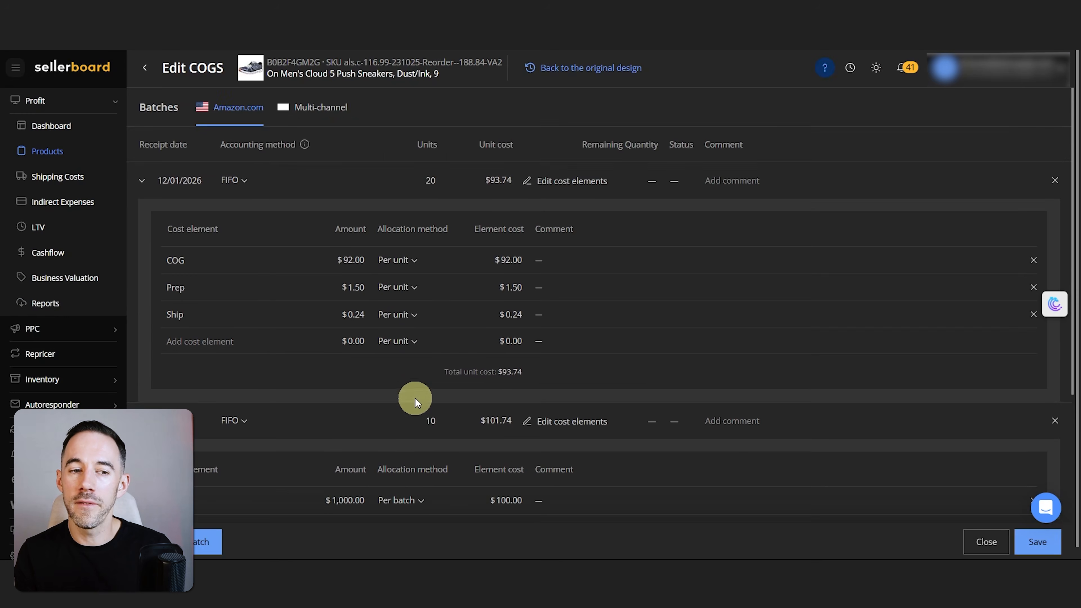
scroll(415, 400, down, 2)
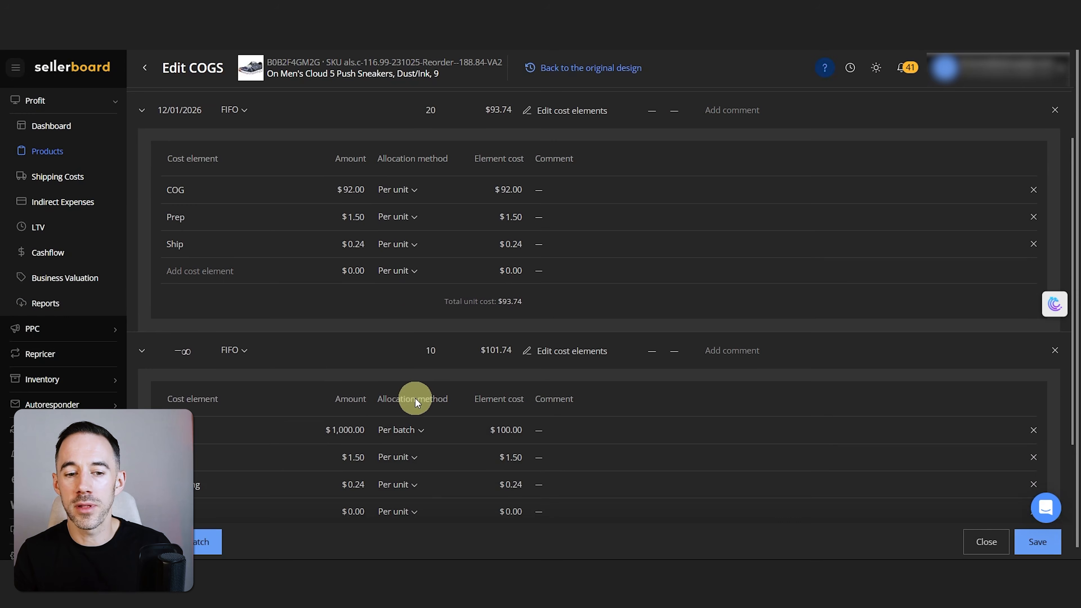
scroll(475, 442, up, 2)
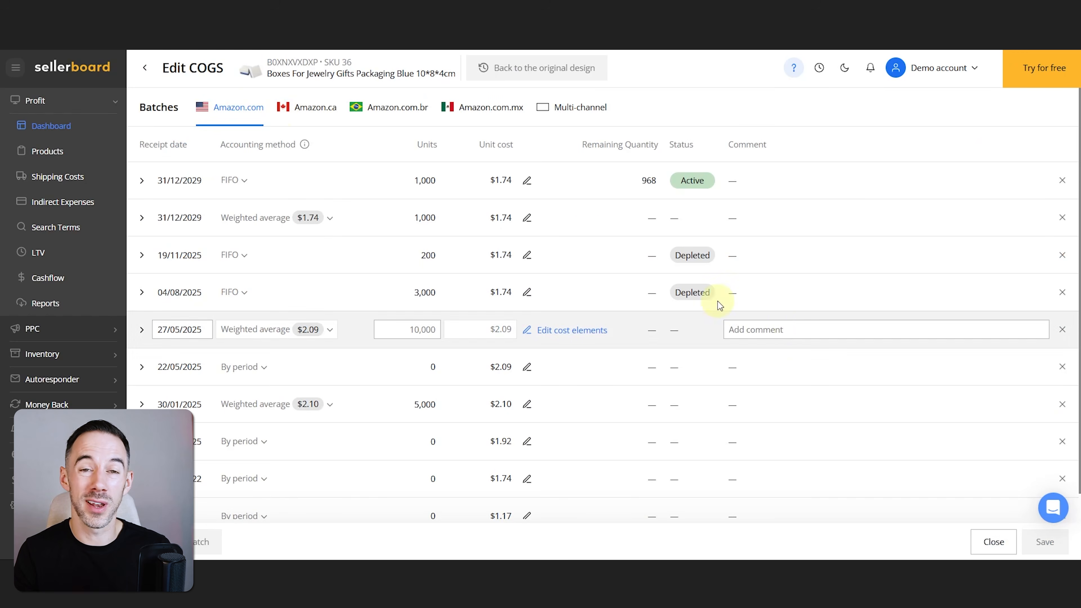
Expand the 30/01/2025 weighted average batch of the jewelry gift boxes and examine its cost elements.
mouse_move(282, 139)
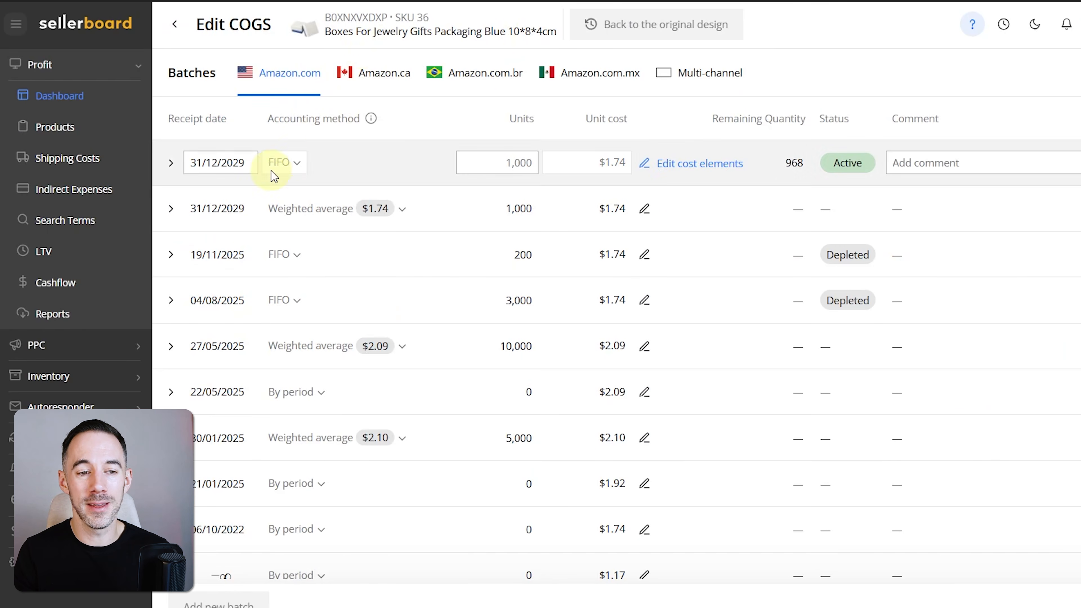
scroll(290, 468, down, 1)
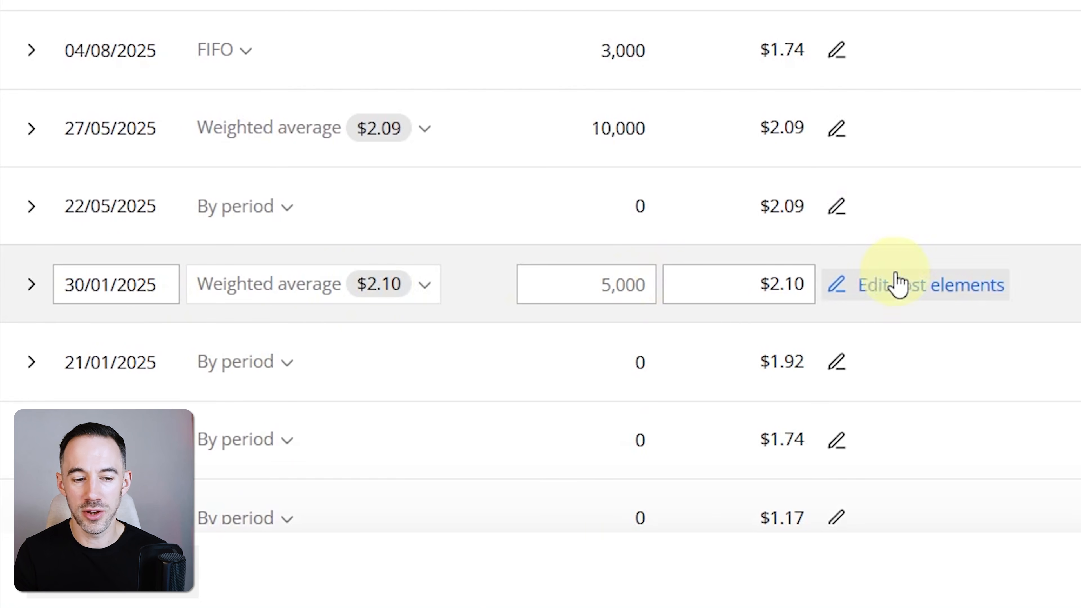
click(31, 285)
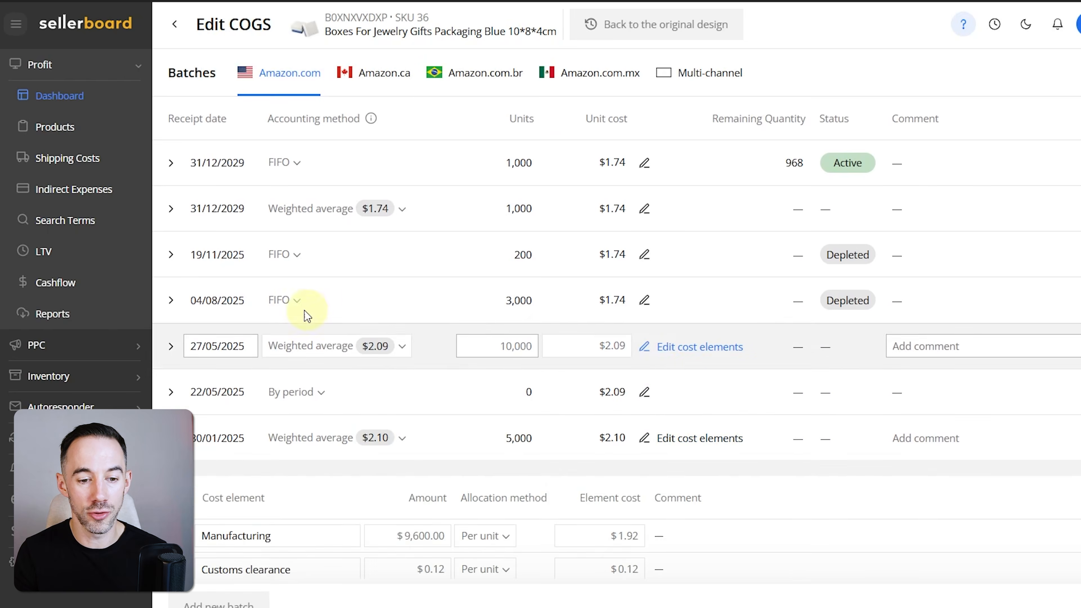
scroll(307, 298, down, 5)
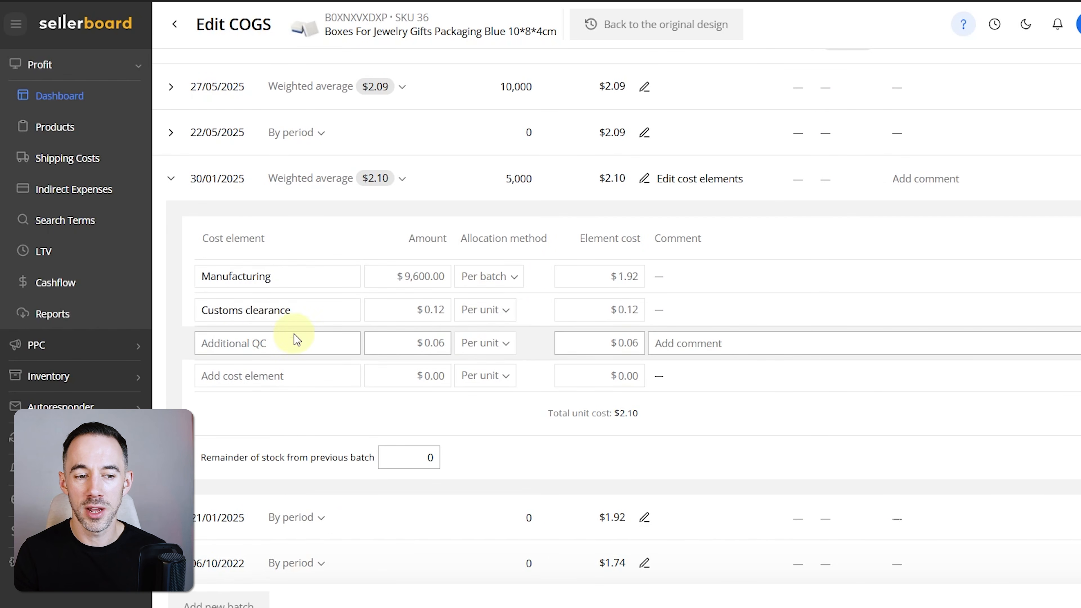
scroll(366, 403, up, 6)
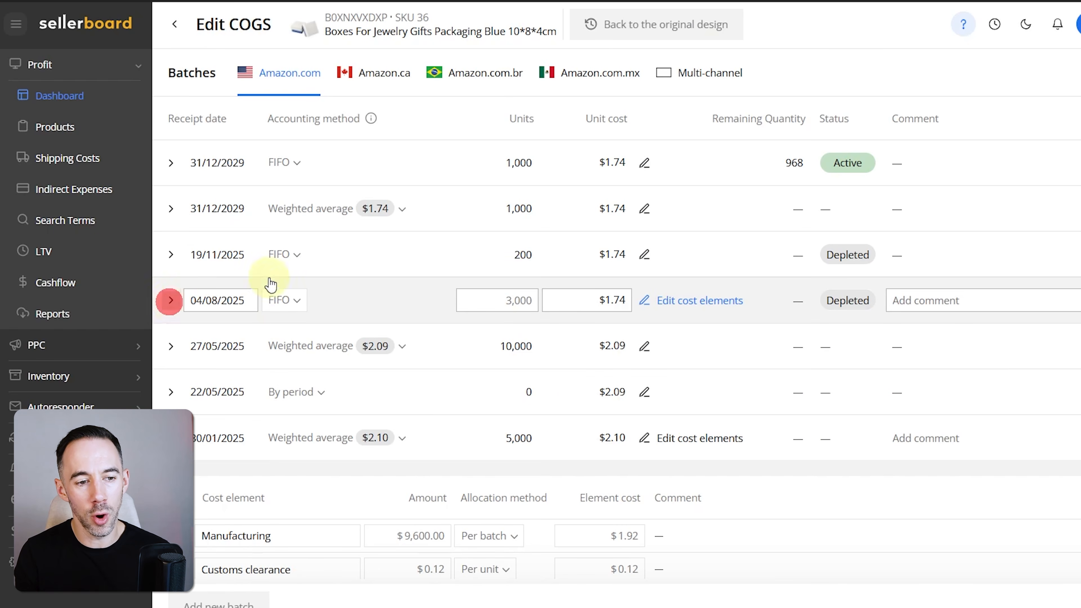
Expand the 04/08/2025 FIFO batch and examine its cost elements and allocation methods.
click(171, 301)
scroll(448, 311, down, 3)
scroll(349, 364, up, 3)
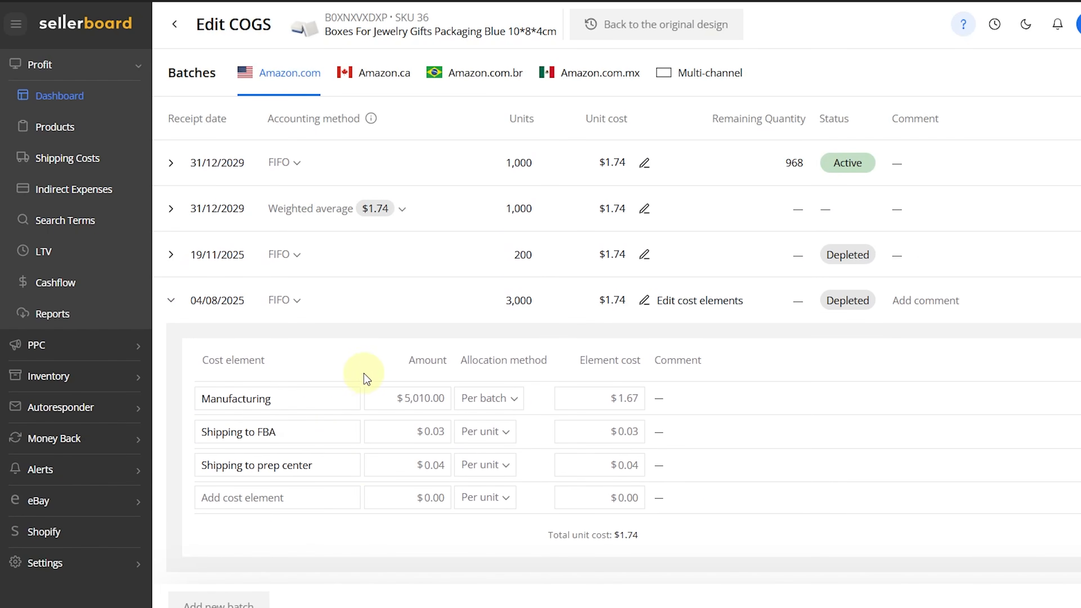
Read the status explanations for the 04/08/2025 batch and the 31/12/2029 FIFO batch.
mouse_move(845, 302)
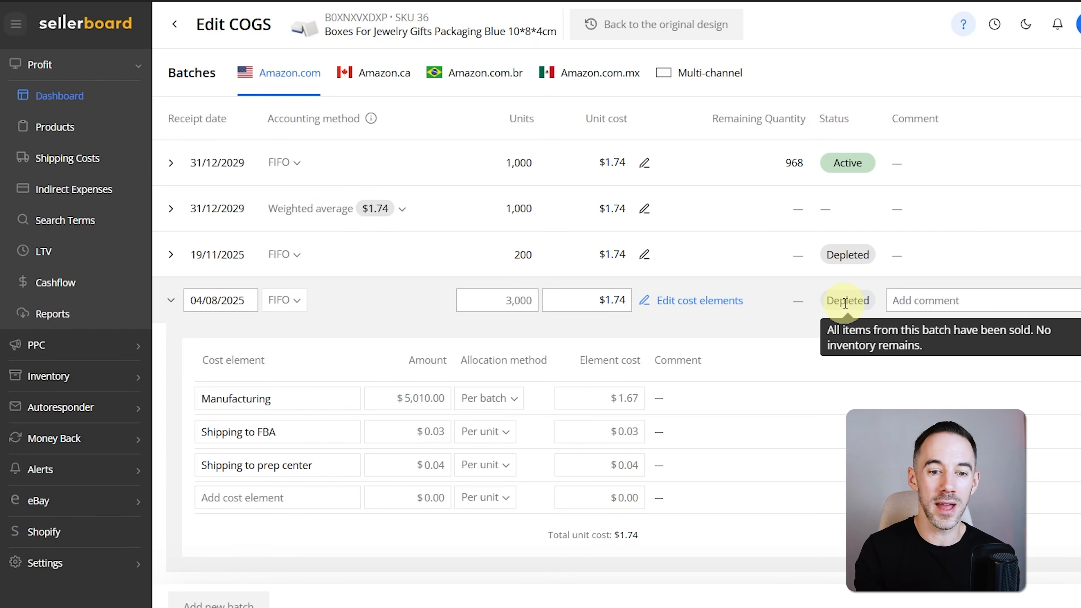
mouse_move(868, 288)
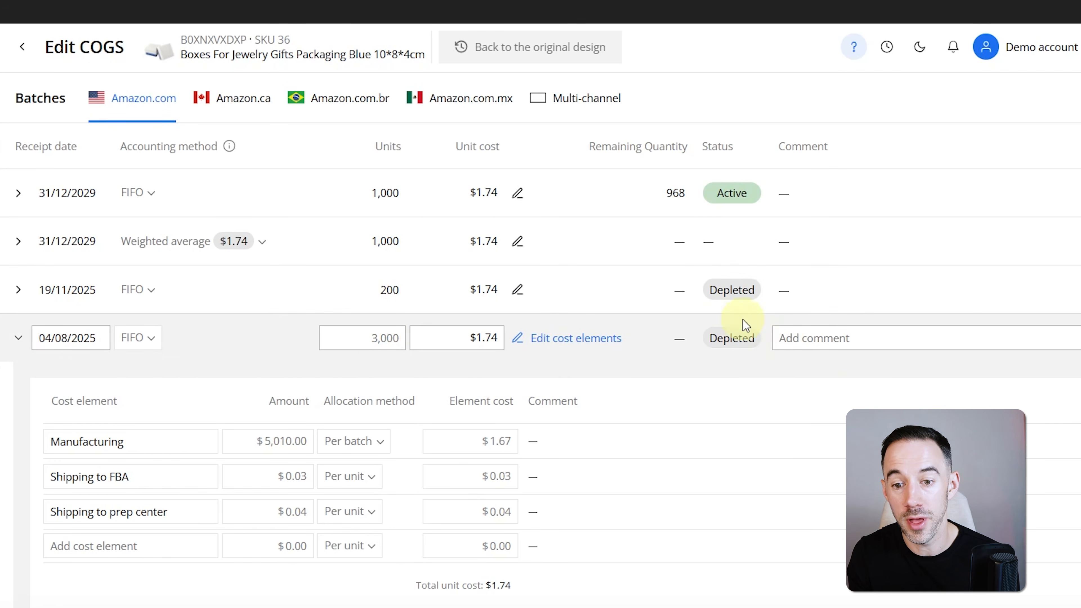
mouse_move(725, 305)
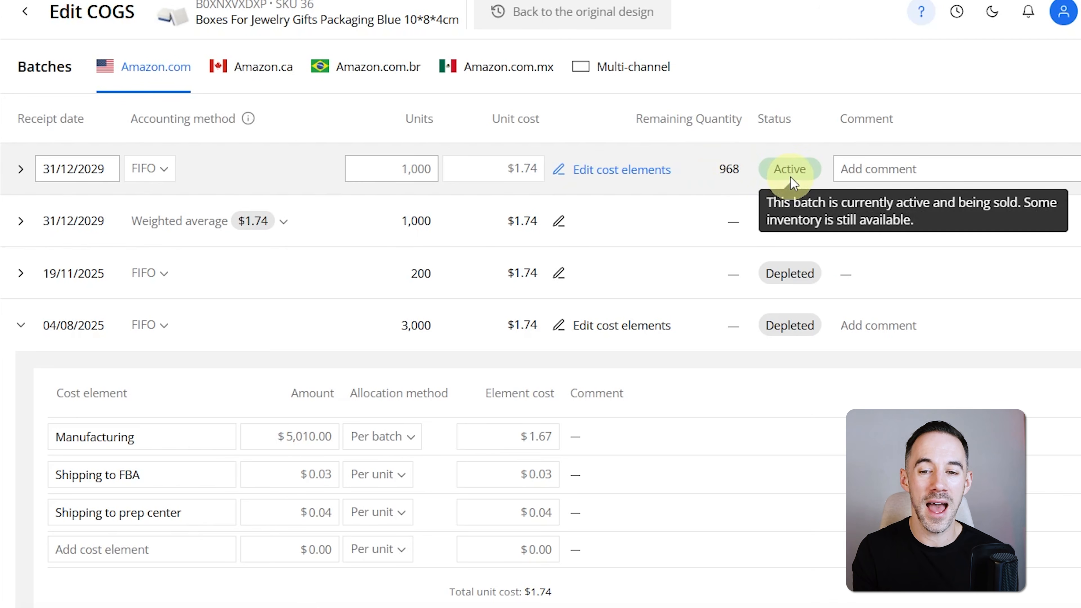
mouse_move(813, 174)
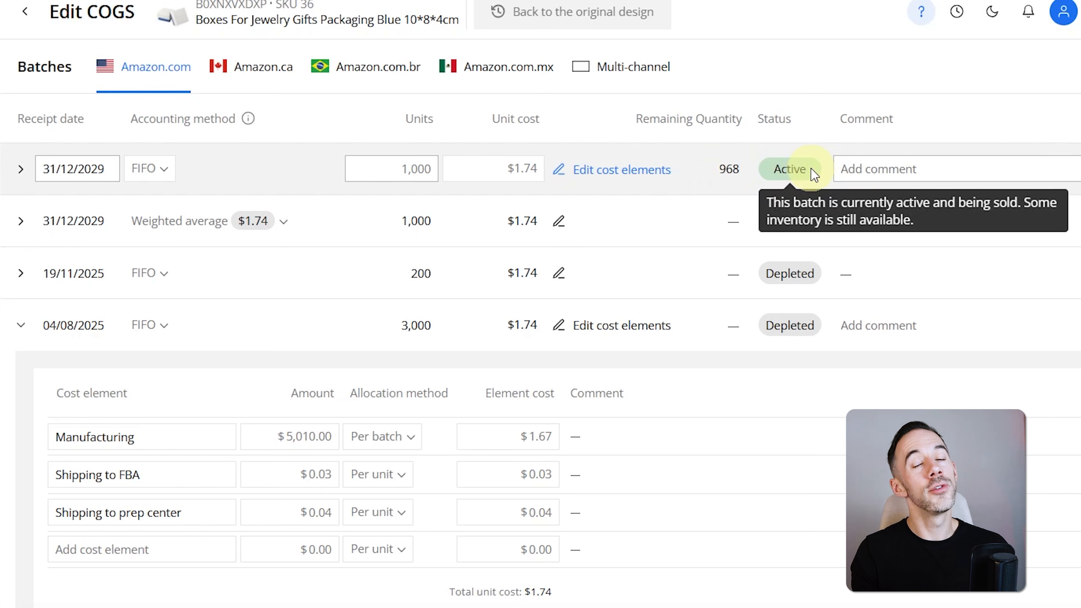